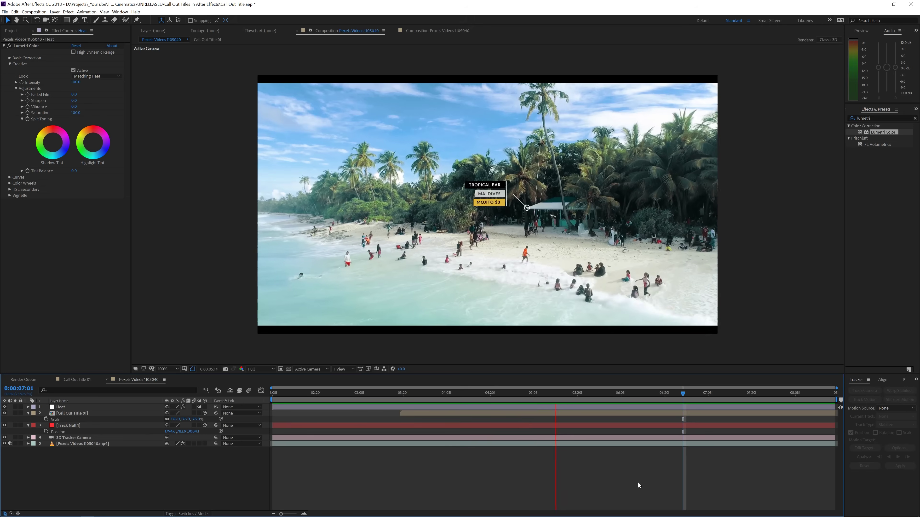
Review the tracked call-out title across the beach footage up to 0:00:06:12 and hide the Title/Action Safe guides
left_click(614, 396)
left_click(636, 397)
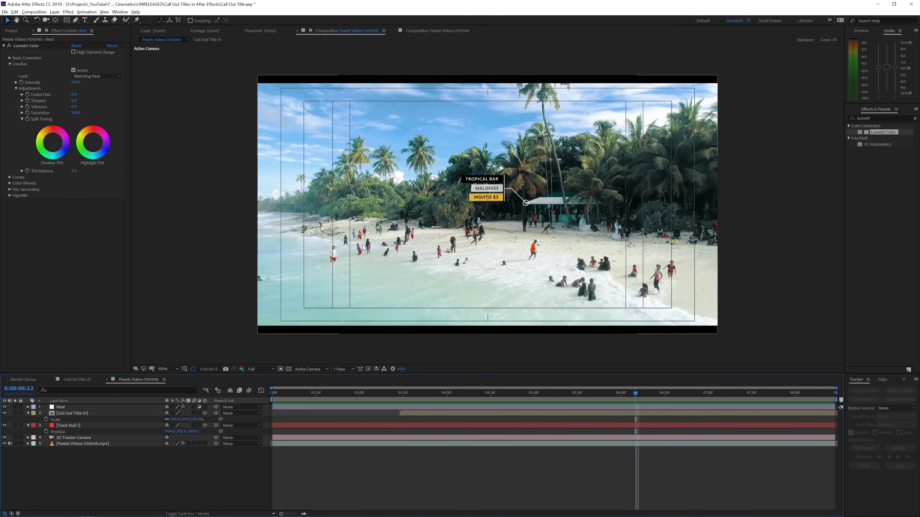
left_click_drag(633, 396, 147, 394)
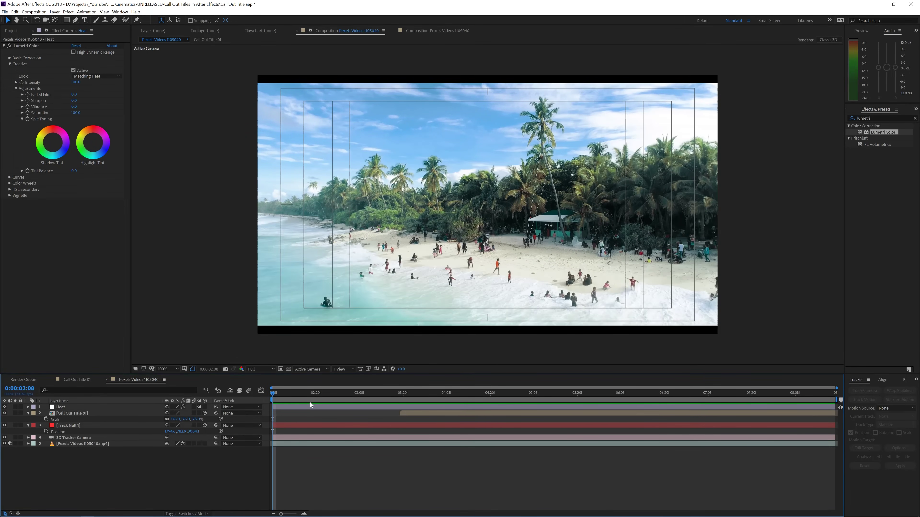
left_click_drag(279, 397, 636, 397)
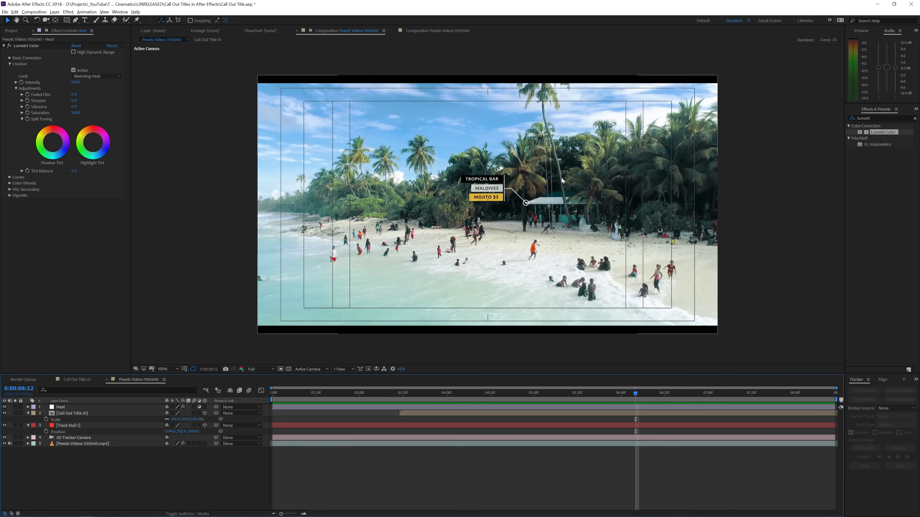
left_click(183, 370)
left_click(194, 380)
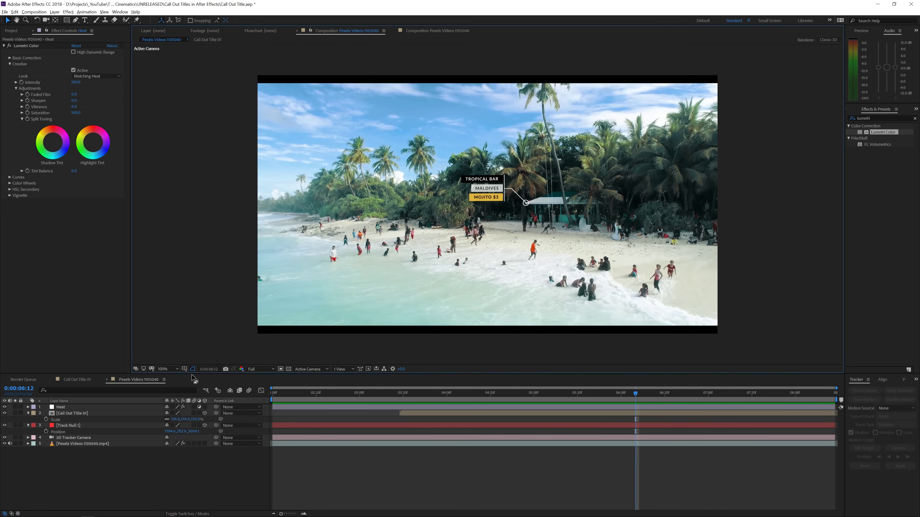
Move all existing project items into one new folder and collapse it
left_click(11, 31)
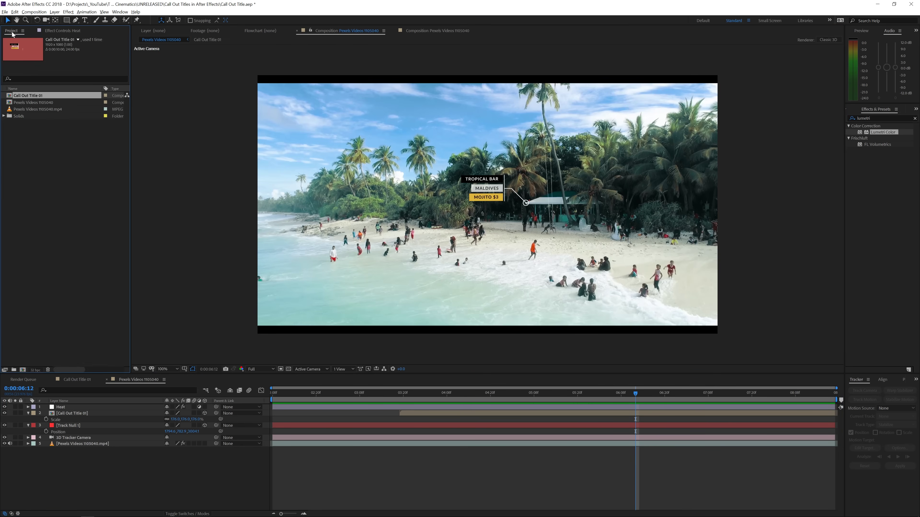
left_click_drag(40, 172, 39, 90)
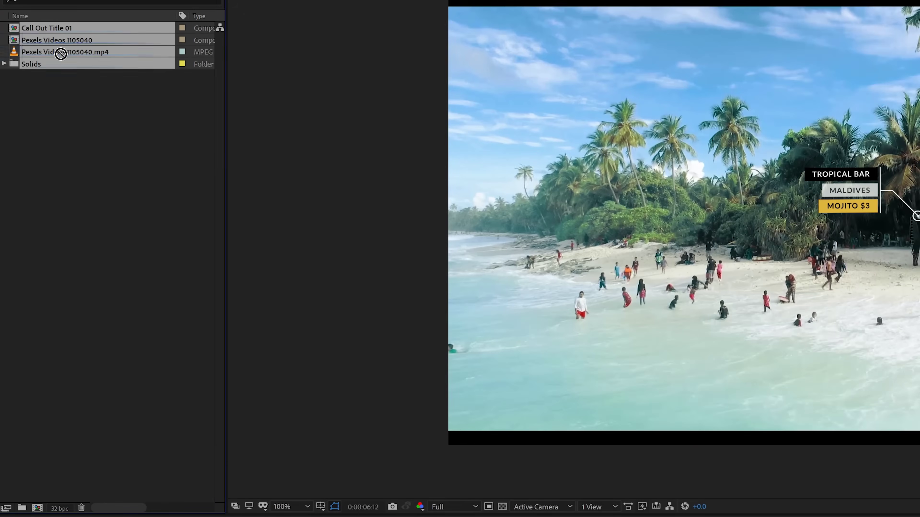
left_click_drag(60, 54, 22, 507)
left_click(22, 181)
right_click(27, 27)
left_click(10, 45)
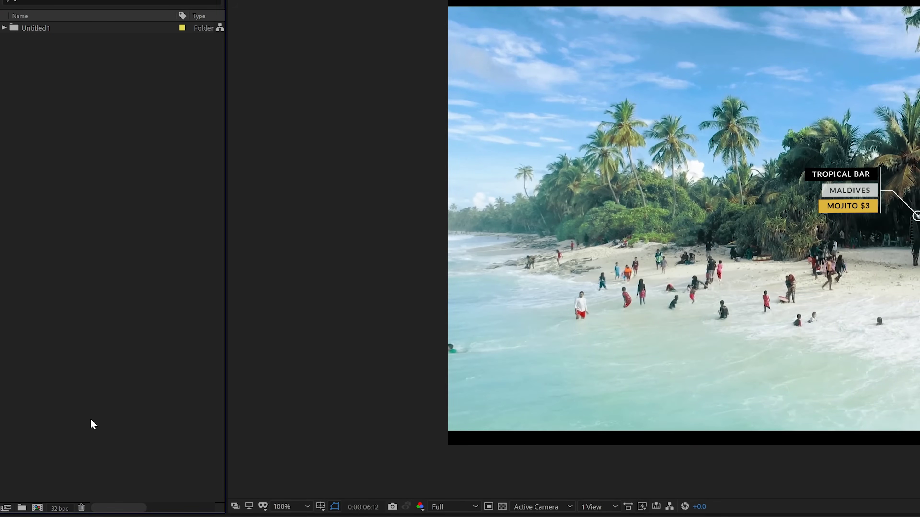
Create a 10-second HDTV 1080 24 composition named Call Out Title Main
left_click(38, 508)
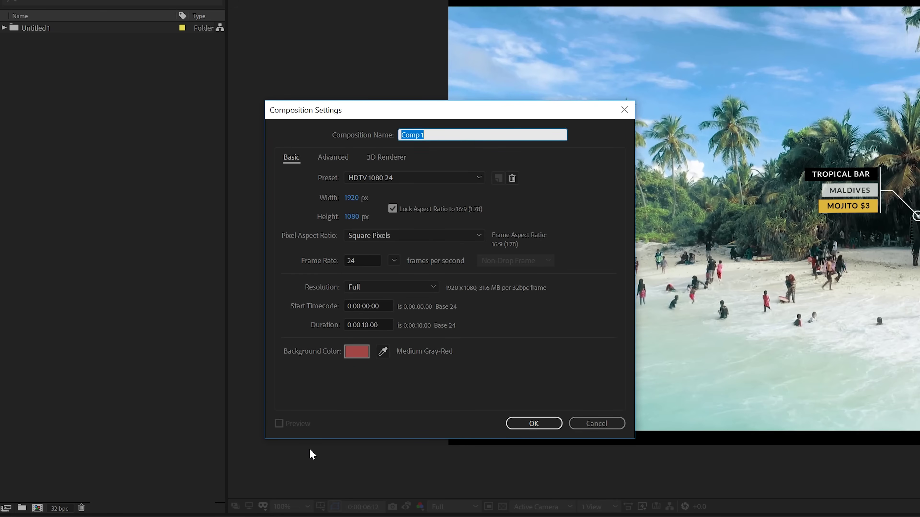
type("Call Out Title Main")
key("Return")
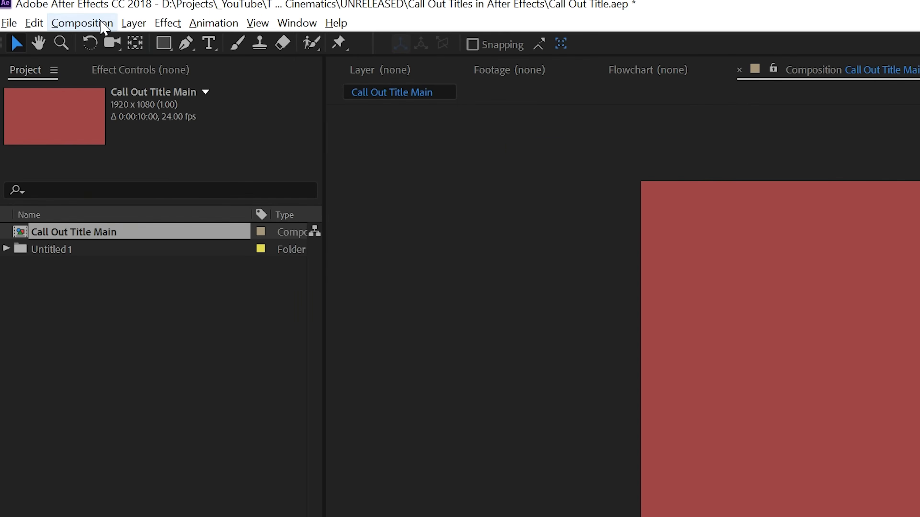
Change the Call Out Title Main composition's background color to a pale royal blue
left_click(34, 11)
left_click(42, 29)
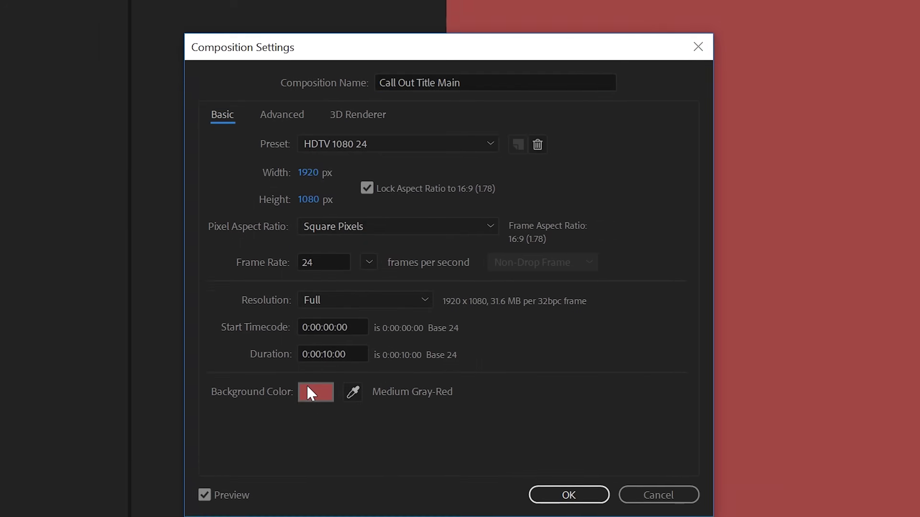
left_click(309, 391)
left_click(283, 305)
left_click_drag(121, 232, 91, 237)
left_click(431, 213)
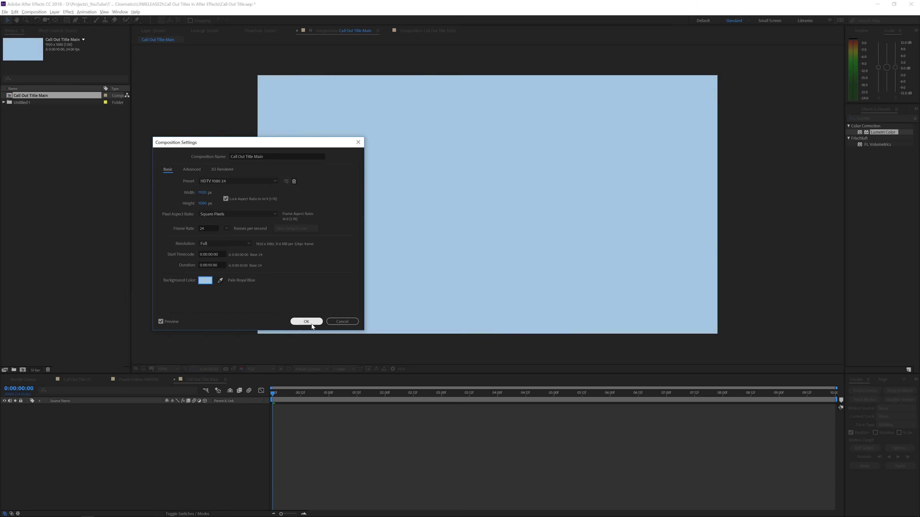
left_click(311, 324)
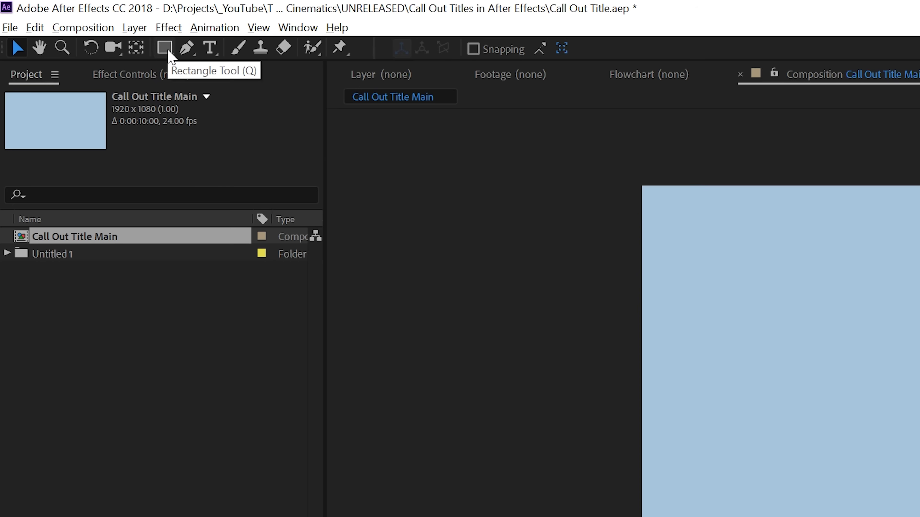
Activate the Ellipse tool and set its fill to None
left_click(167, 51)
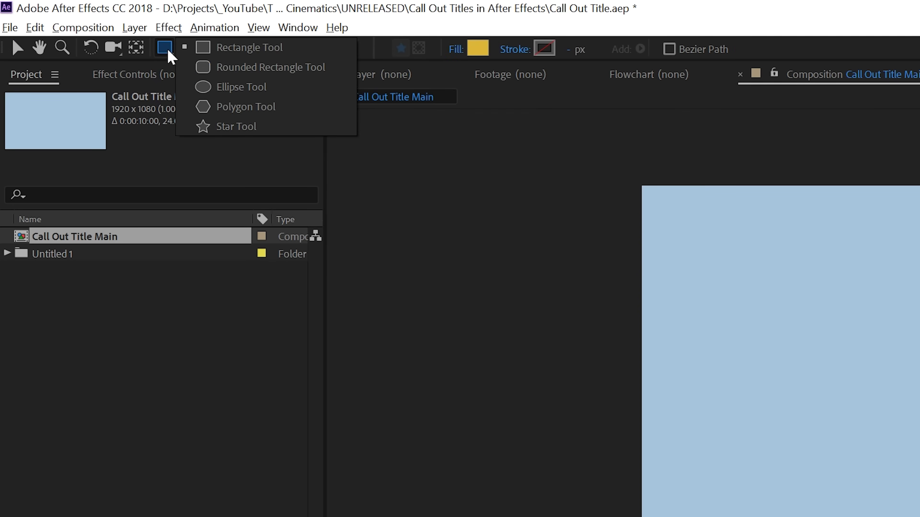
left_click(249, 94)
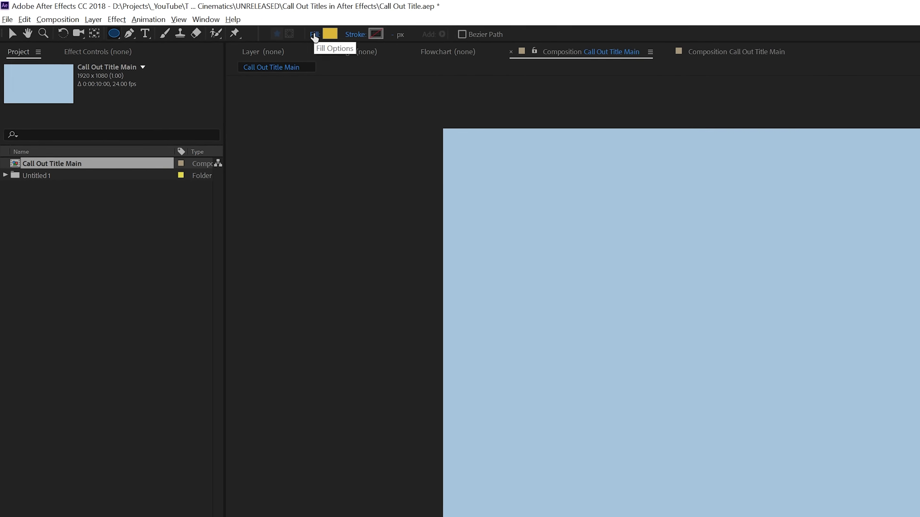
left_click(314, 35)
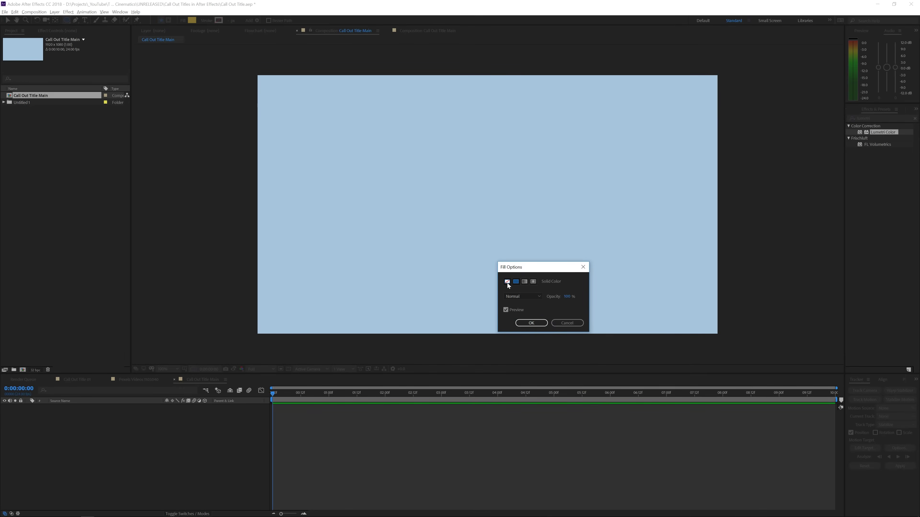
left_click(507, 282)
left_click(531, 323)
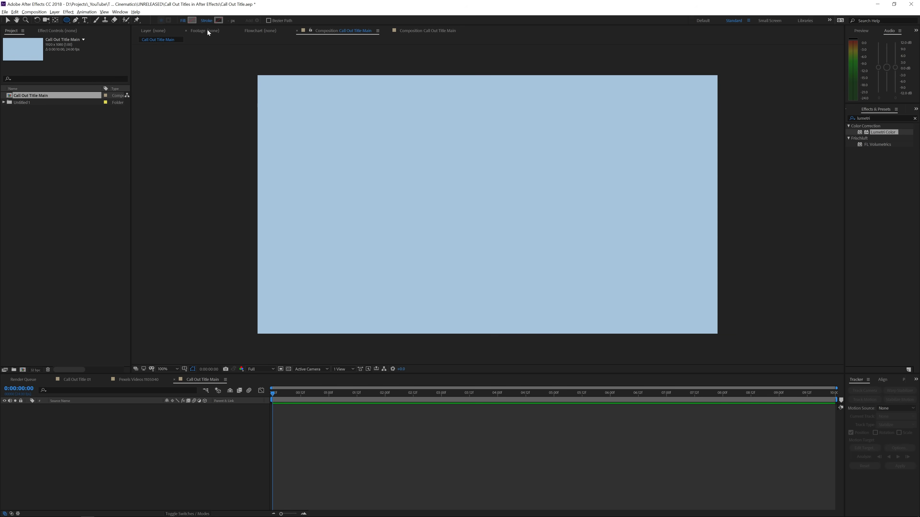
Set the shape stroke to a solid white (FFFFFF) line 7 px wide
left_click(206, 23)
left_click(516, 283)
left_click(535, 323)
left_click(219, 20)
type("ffffff")
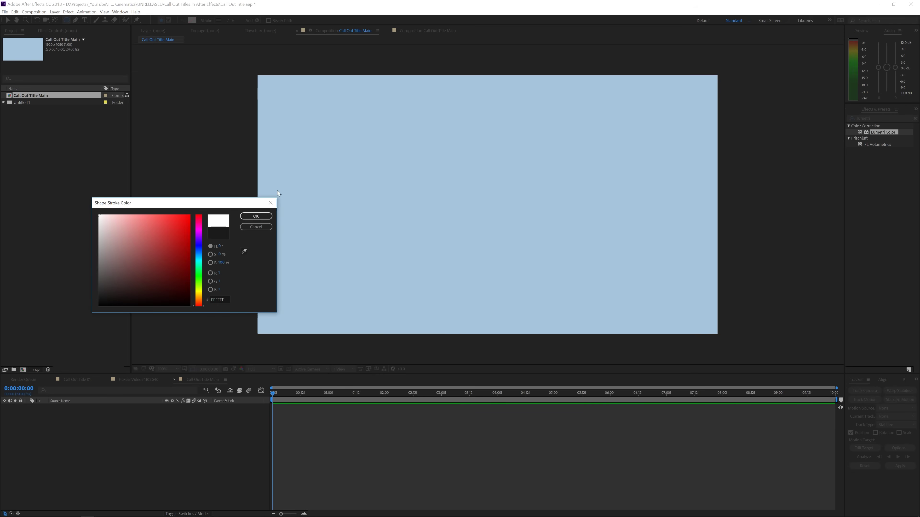
left_click(256, 216)
left_click(239, 20)
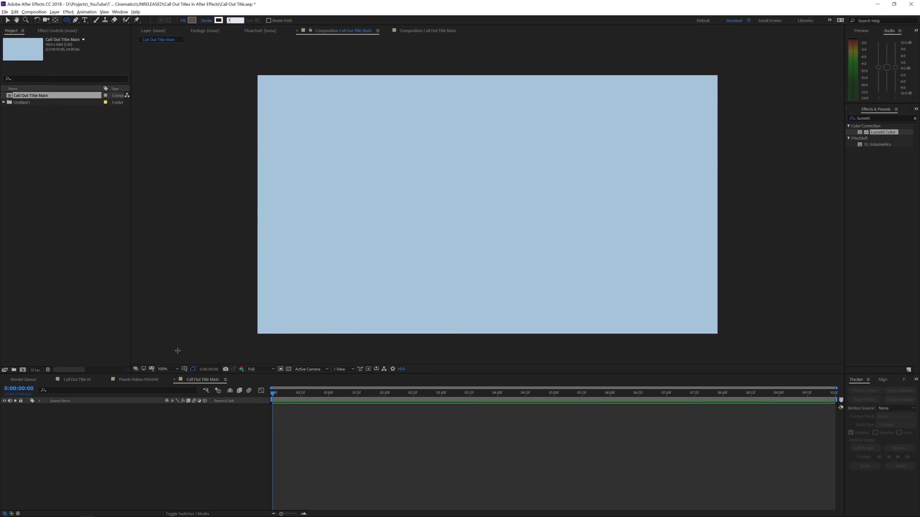
Show the Title/Action Safe guides and draw a small circle outward from the center of the composition
left_click(184, 369)
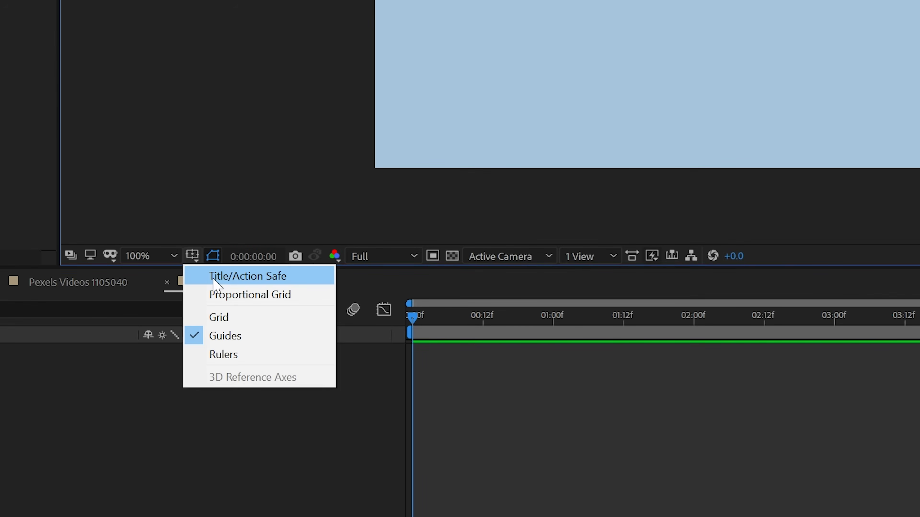
left_click(214, 285)
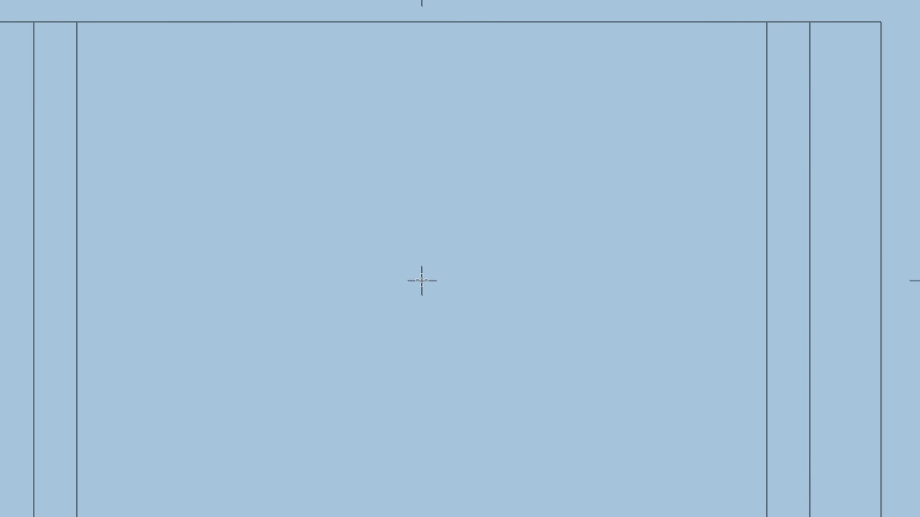
mouse_move(421, 280)
left_mouse_down()
mouse_move(503, 353)
mouse_move(386, 285)
mouse_move(409, 268)
mouse_move(402, 261)
mouse_move(421, 275)
left_mouse_up()
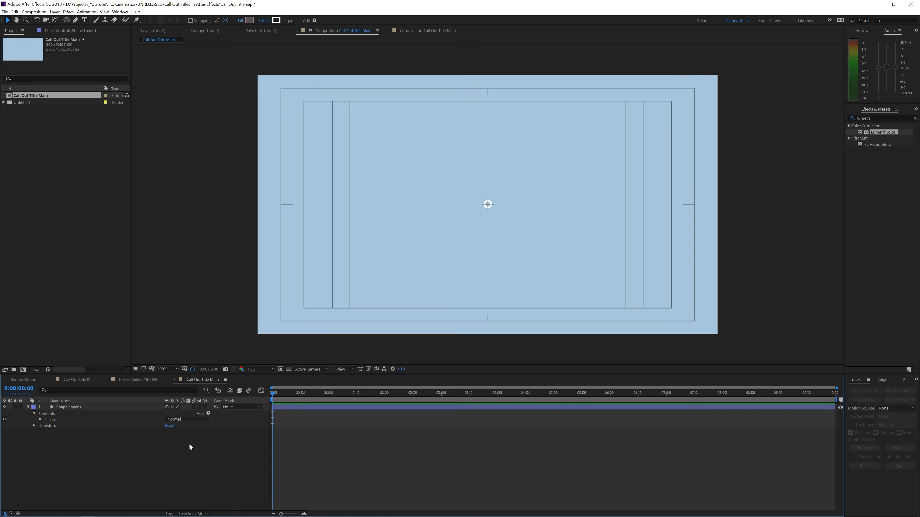
Add Trim Paths to the circle's shape layer and expand its properties
left_click(189, 443)
left_click(80, 405)
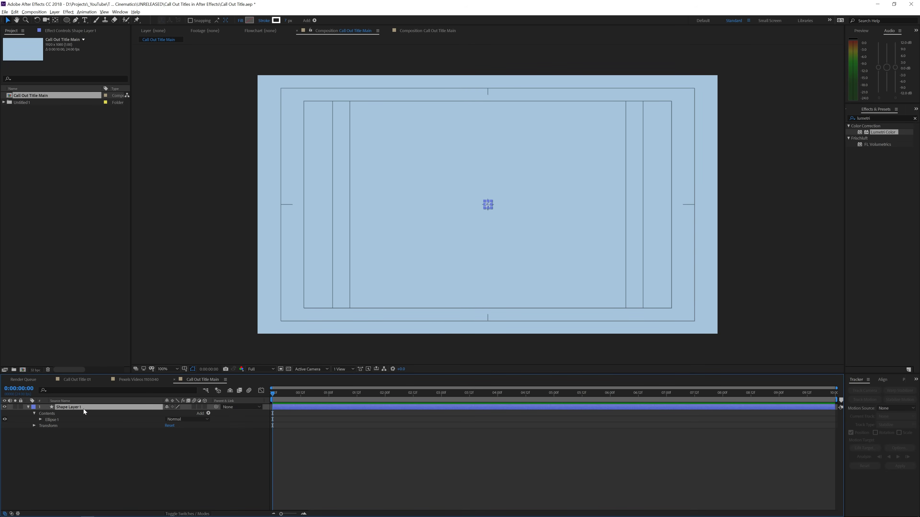
left_click(530, 276)
key(".")
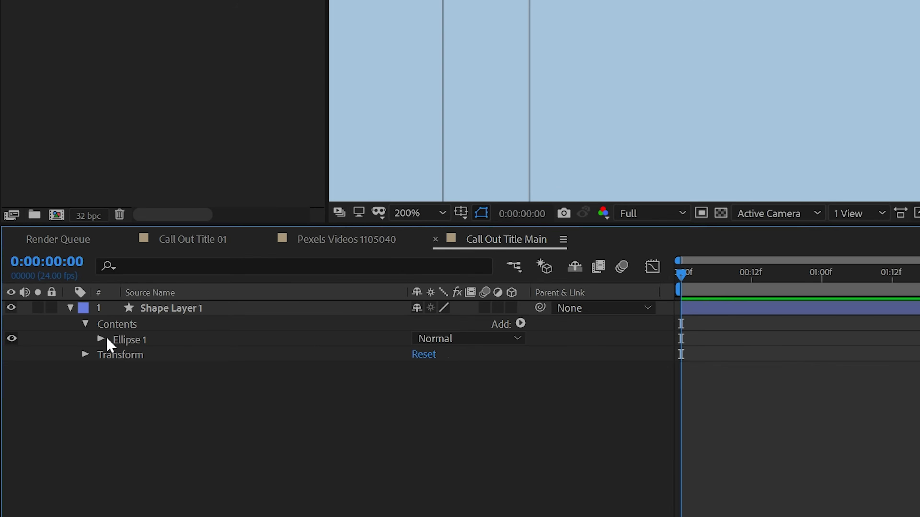
left_click(153, 311)
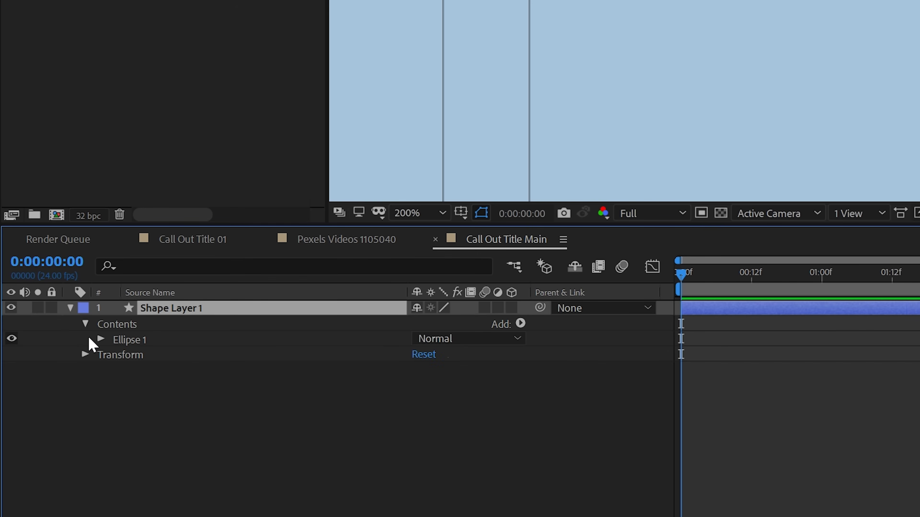
left_click(100, 339)
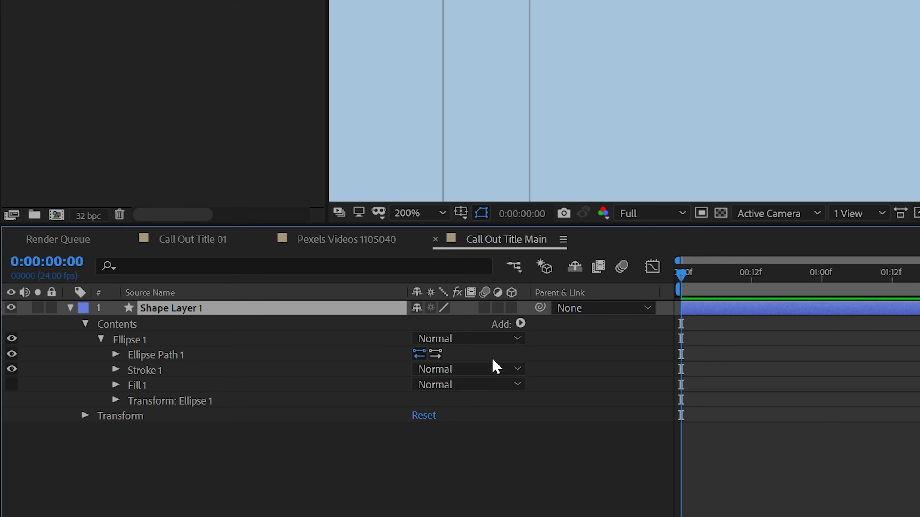
left_click(520, 323)
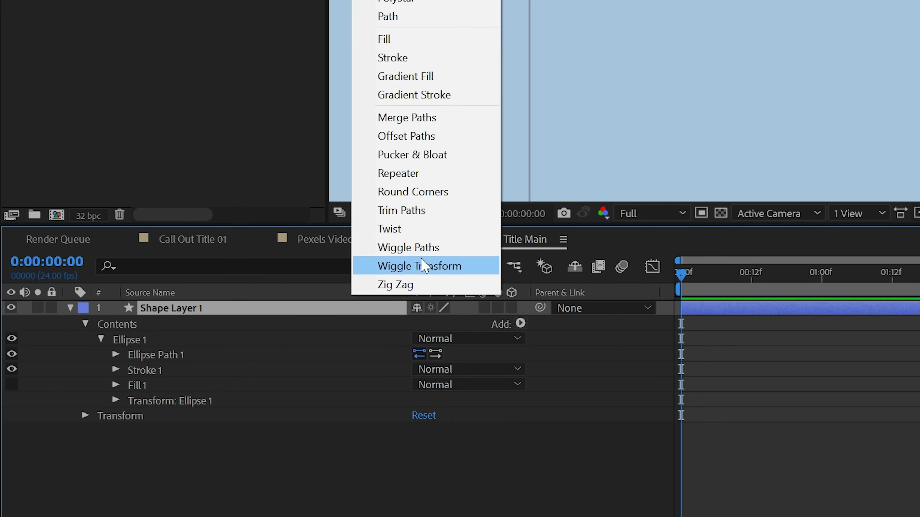
left_click(421, 211)
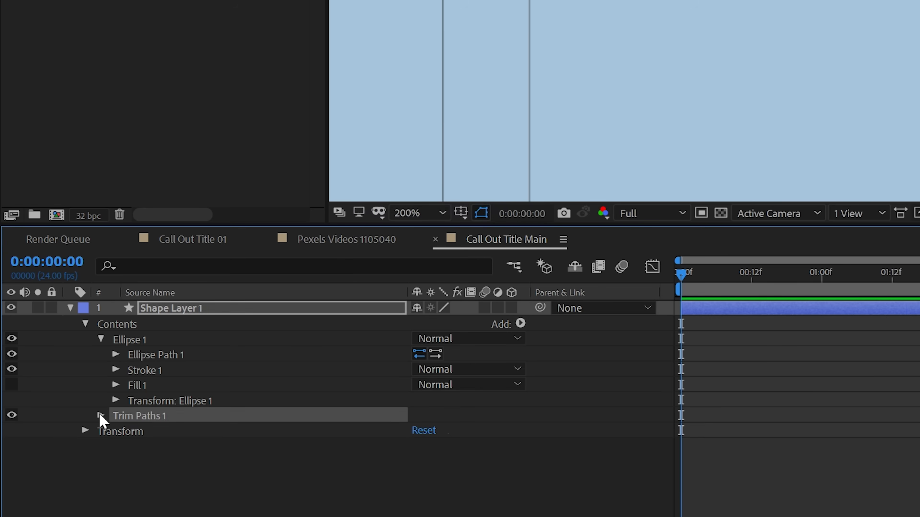
left_click(100, 416)
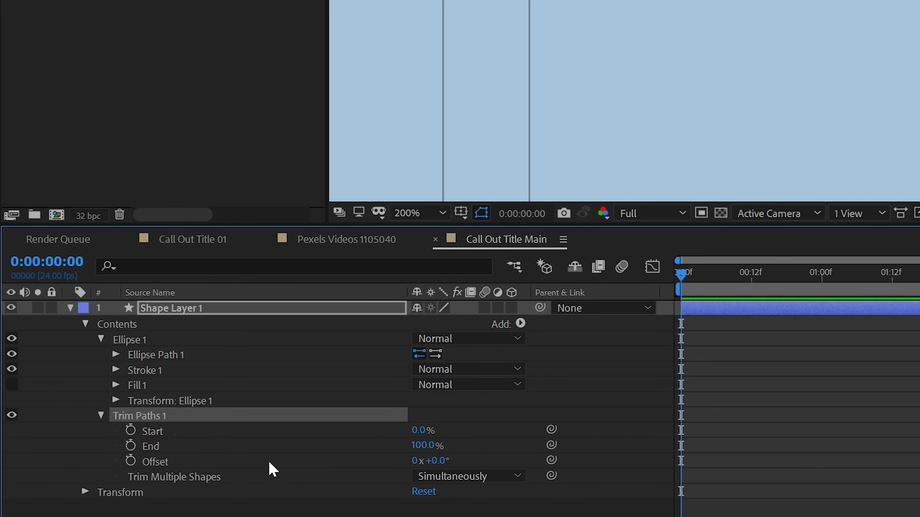
Set the Trim Paths End to 0% and keyframe it at 0:00:00:00
left_click(420, 444)
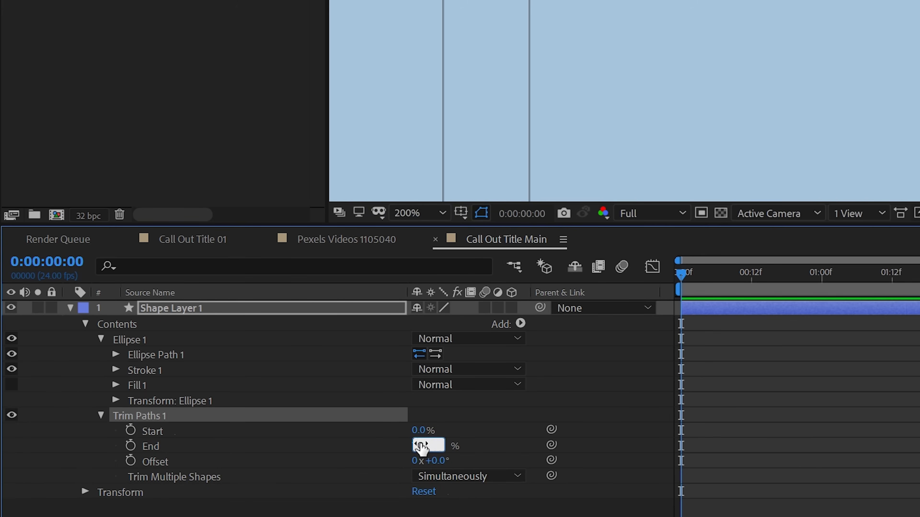
type("0")
key("Return")
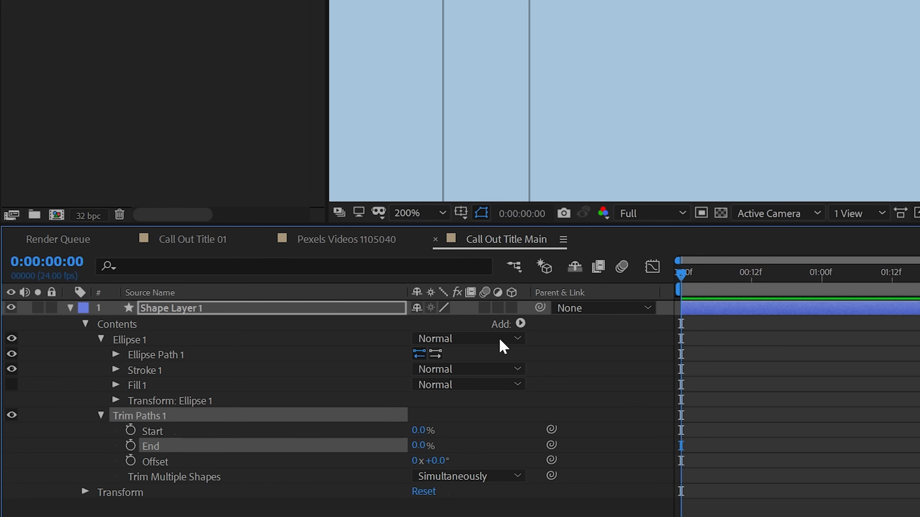
left_click(130, 445)
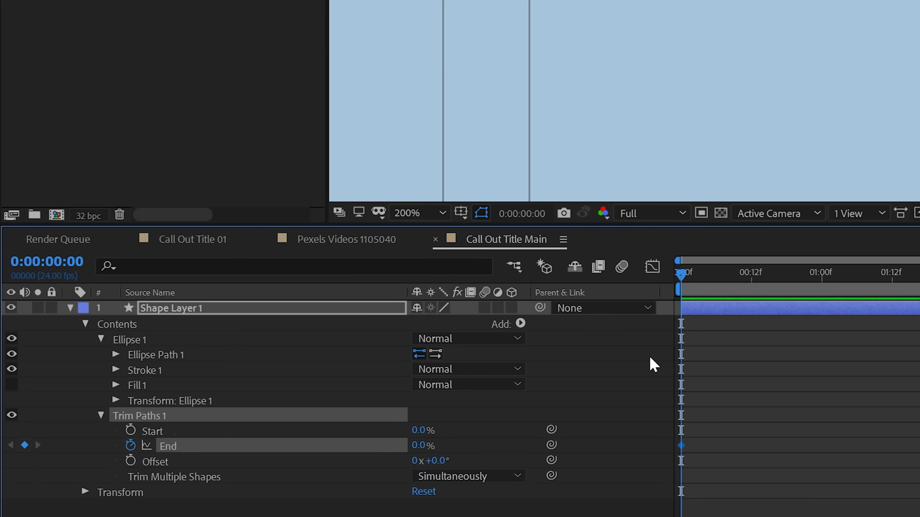
Keyframe the Trim Paths End at 100% at 0:00:00:20 and preview the circle animation from the start
key("shift+Page_Down")
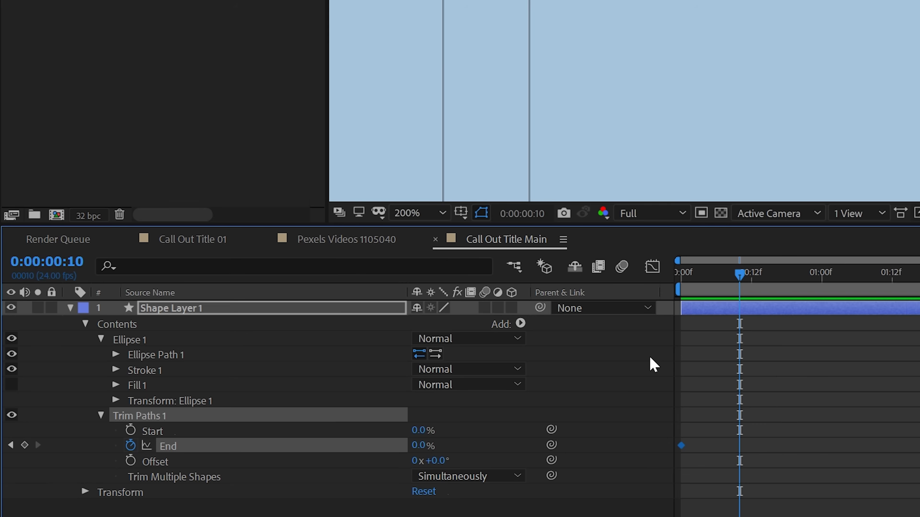
key("shift+Page_Down")
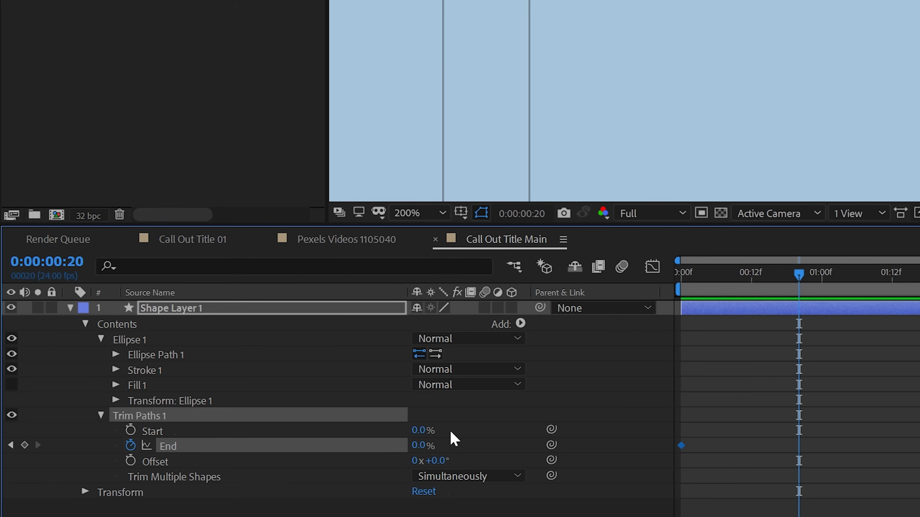
left_click(420, 445)
type("100")
key("Return")
key("Home")
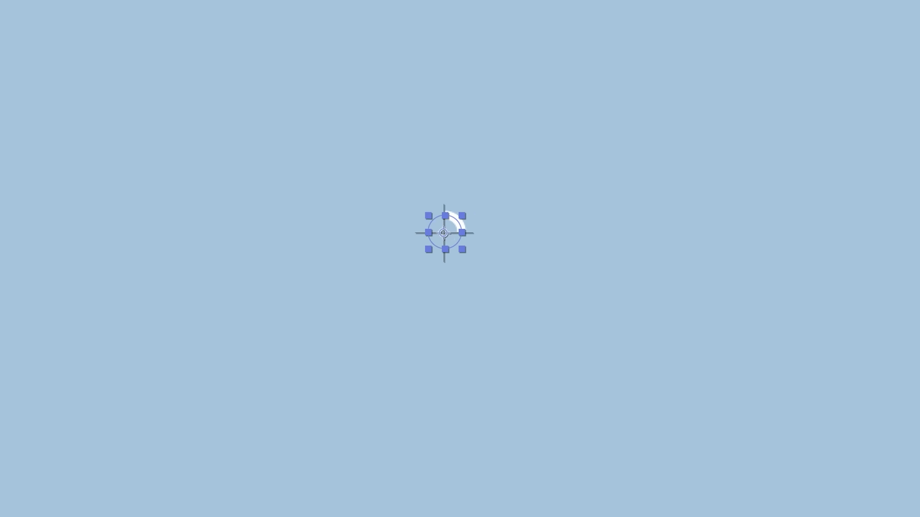
key("space")
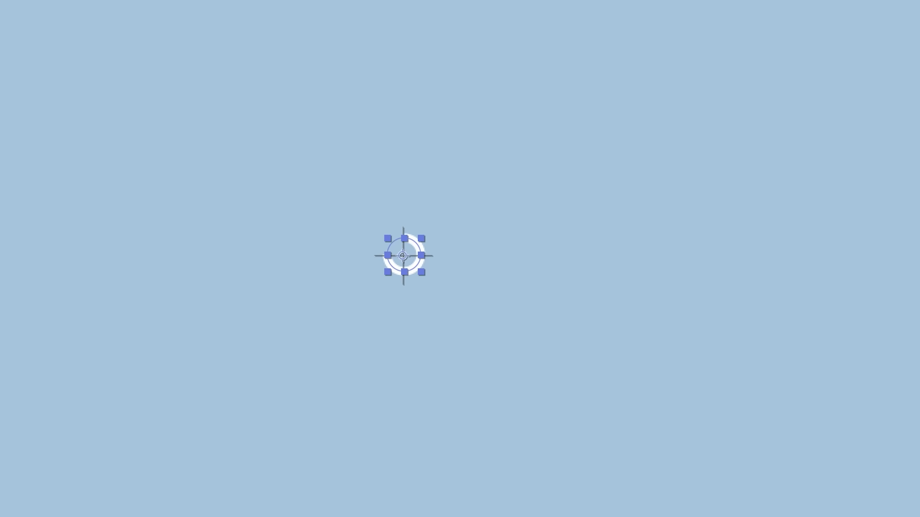
Apply Easy Ease to the 100% keyframe of the Trim Paths End property
key("space")
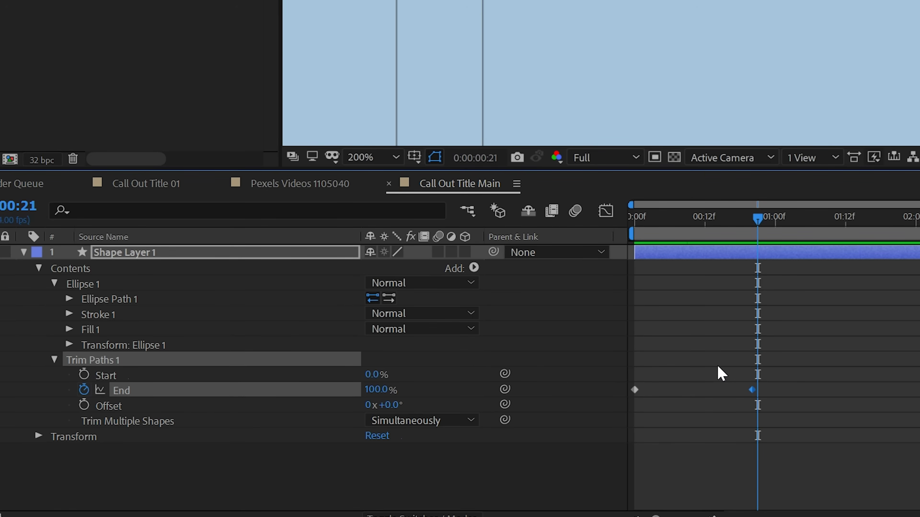
left_click_drag(719, 372, 765, 411)
right_click(751, 390)
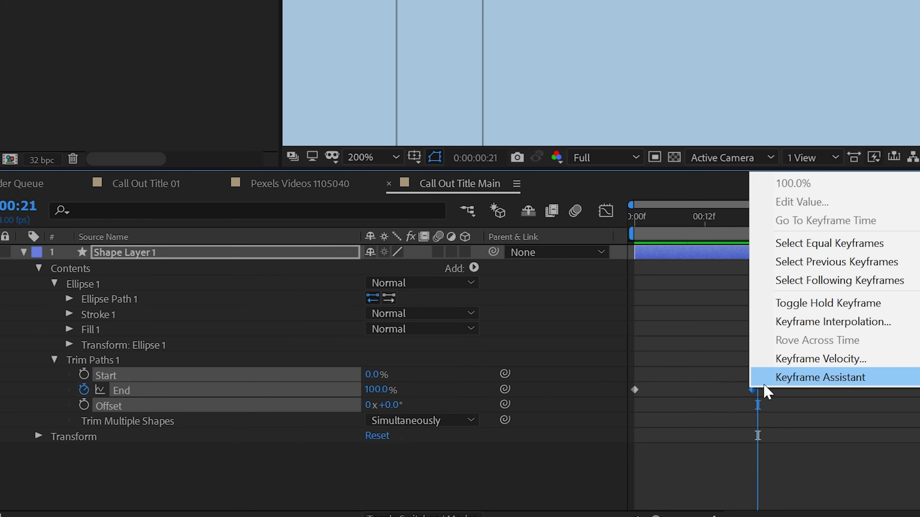
mouse_move(833, 377)
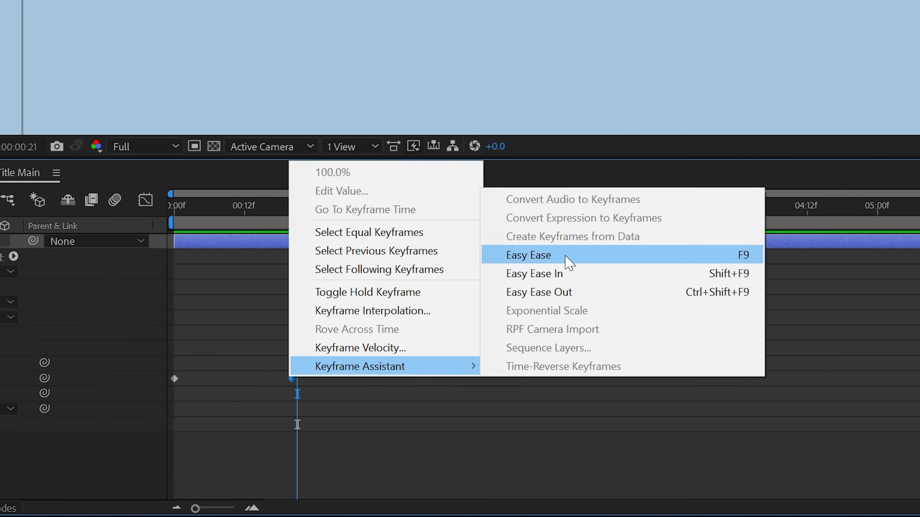
left_click(872, 267)
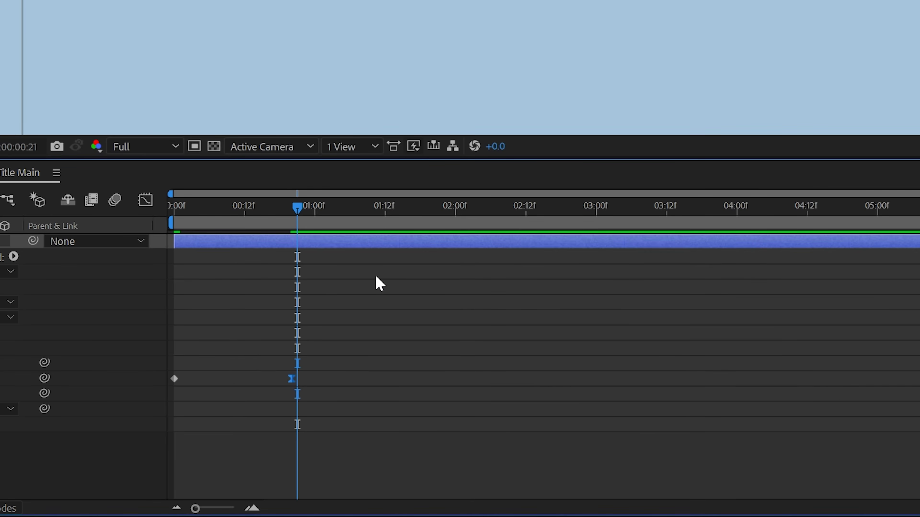
Reshape the End property's speed graph so it peaks early and slows gradually into the last keyframe, and preview the circle
left_click(142, 205)
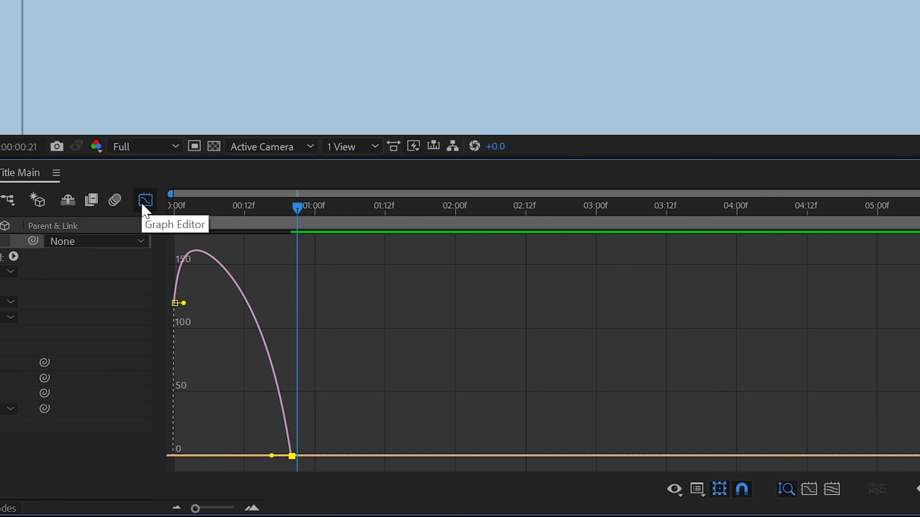
left_click_drag(253, 380, 211, 452)
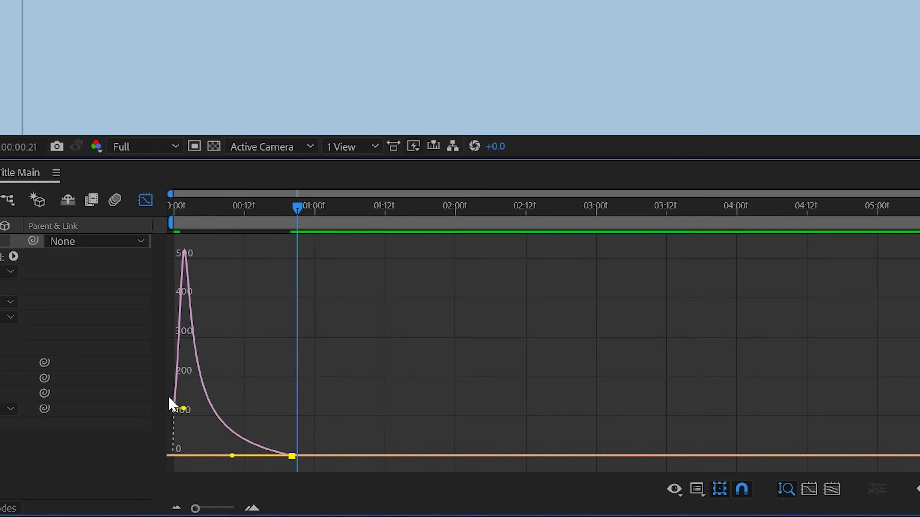
left_click(146, 201)
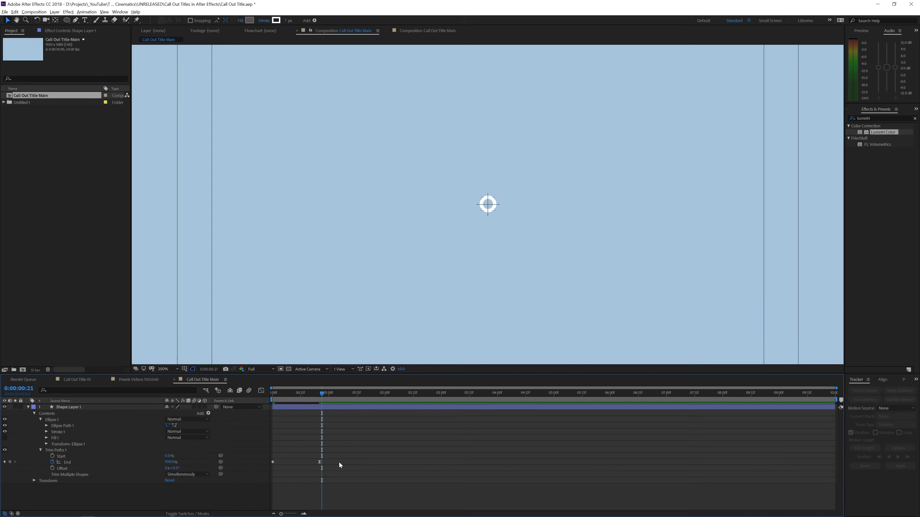
key("space")
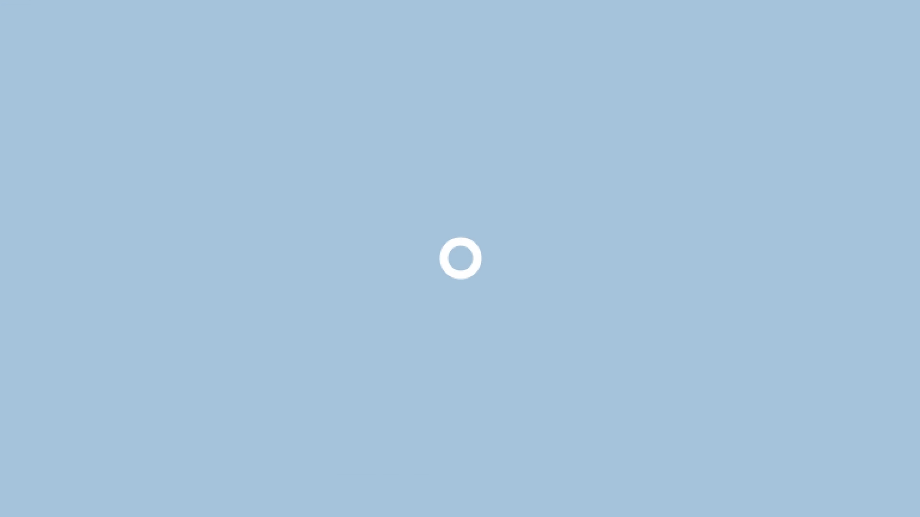
key("space")
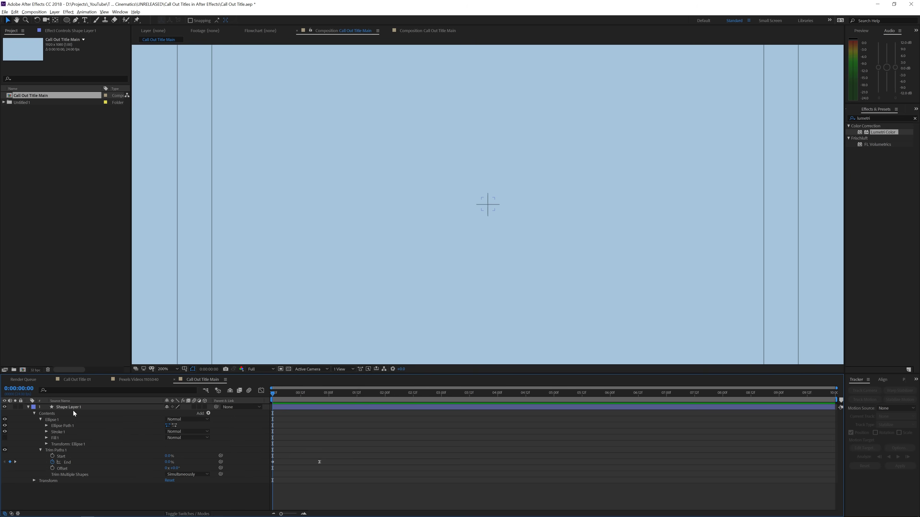
Duplicate the circle's shape layer
left_click(74, 408)
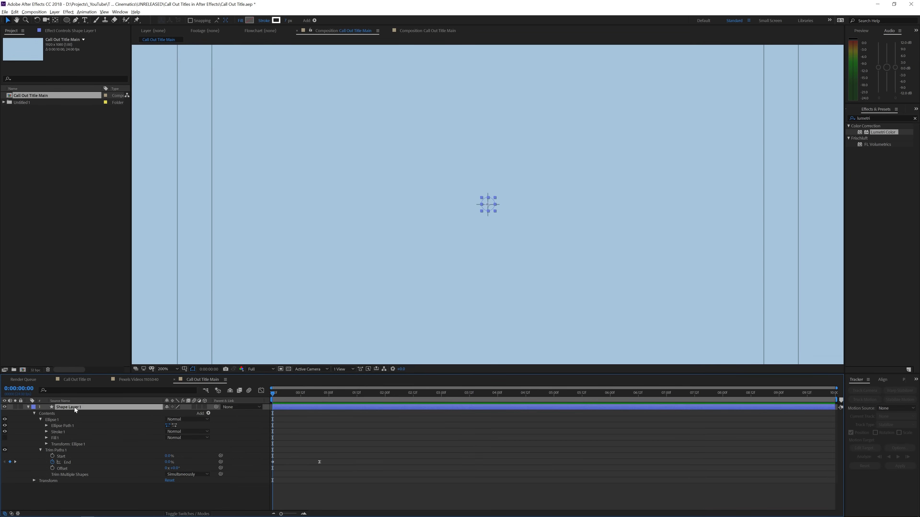
key("ctrl+d")
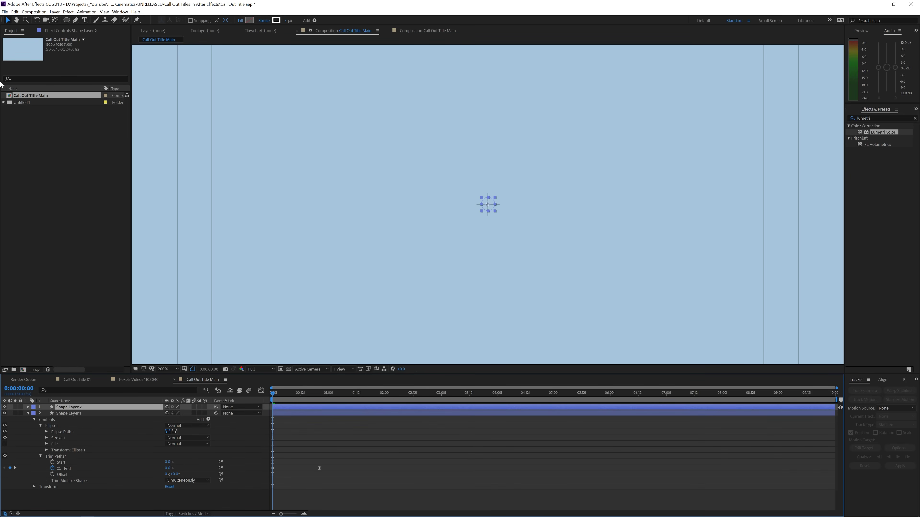
left_click(16, 13)
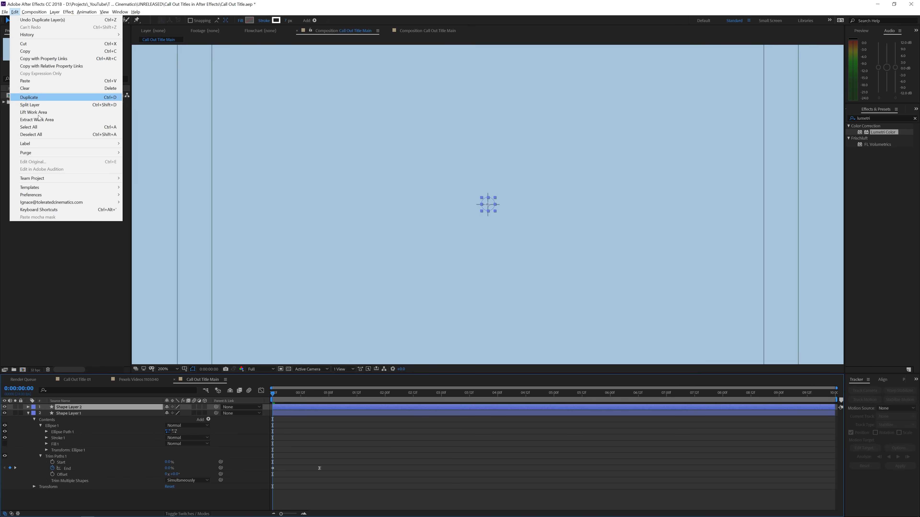
left_click(298, 399)
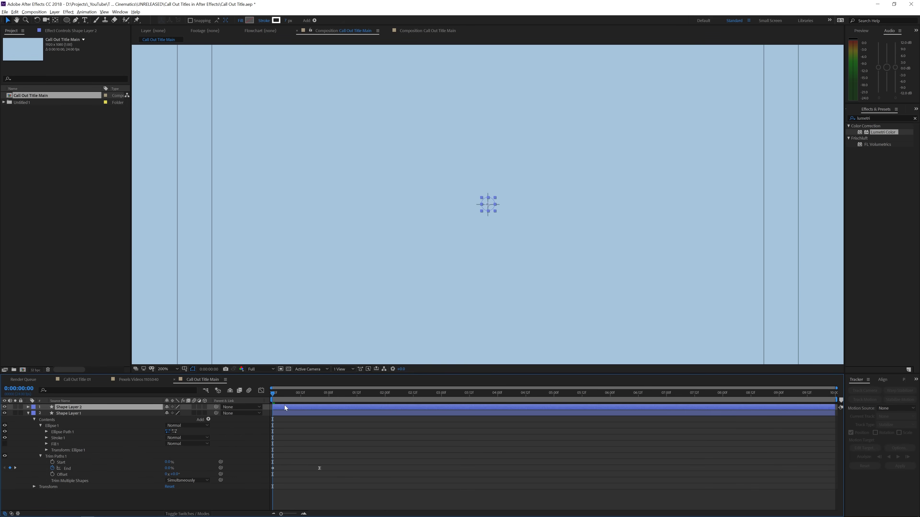
Scale the duplicated circle layer to 25%, checking it at 0:00:01:02 with the outer ring fully drawn
key("s")
left_click_drag(319, 393, 333, 393)
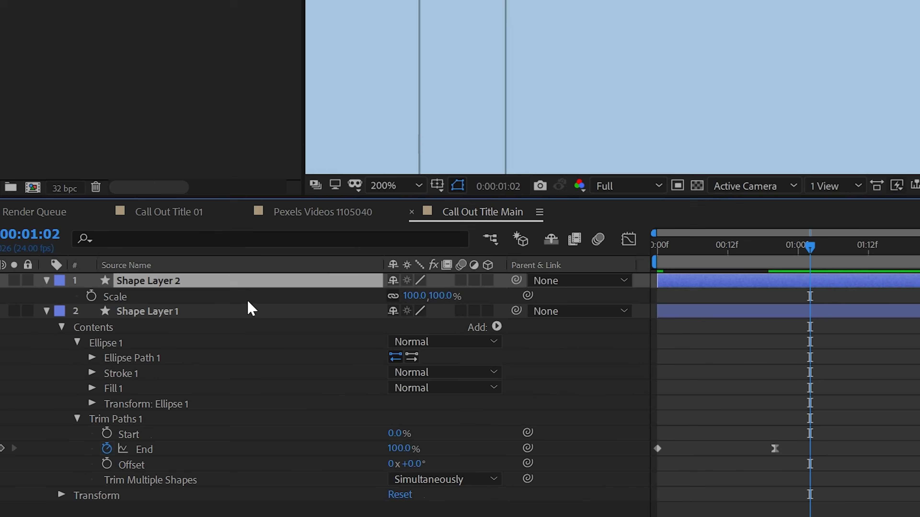
left_click(175, 412)
type("20")
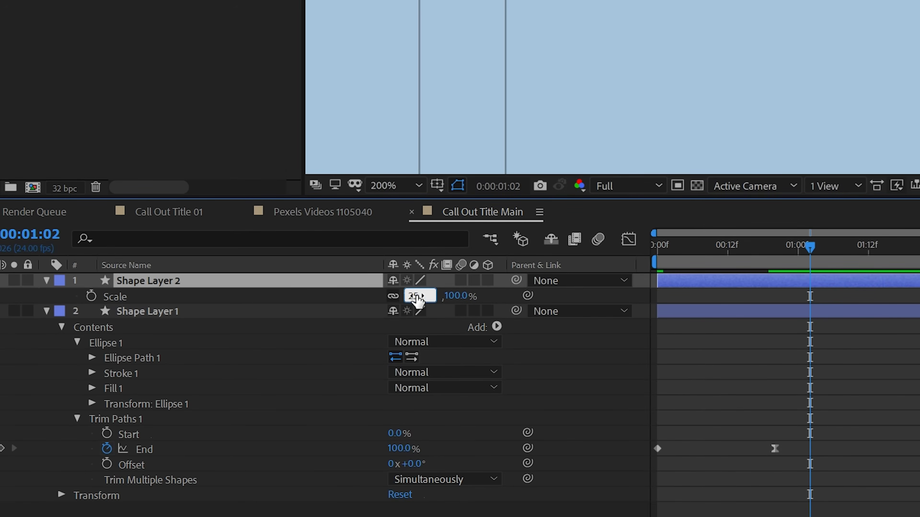
key("Return")
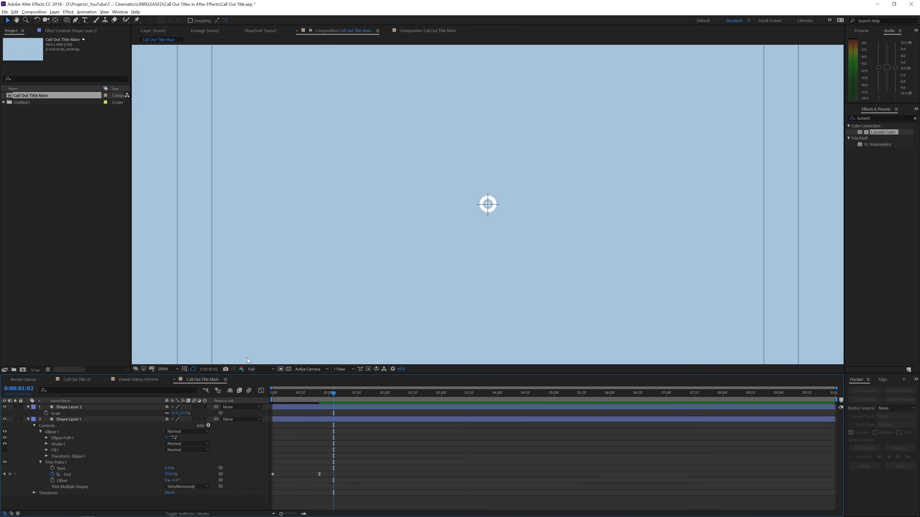
Find the Generate Stroke effect and apply it to the Stroke solid layer
key("comma")
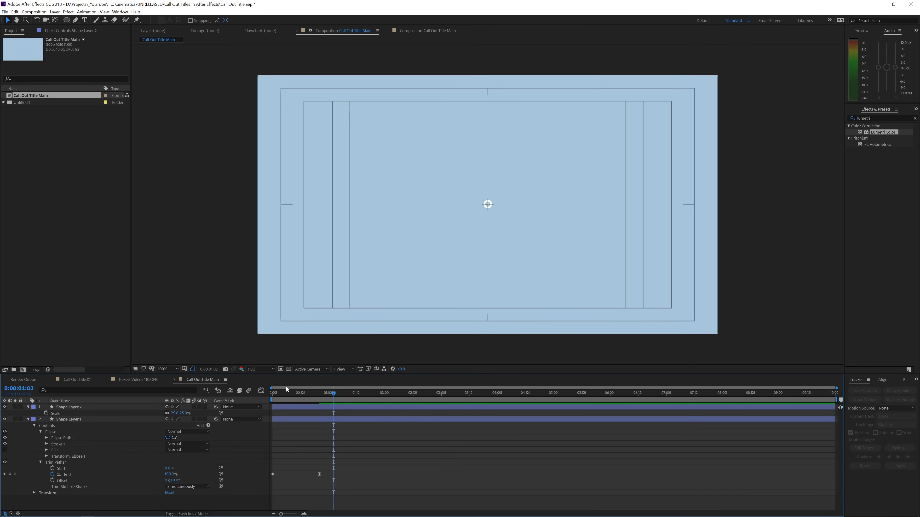
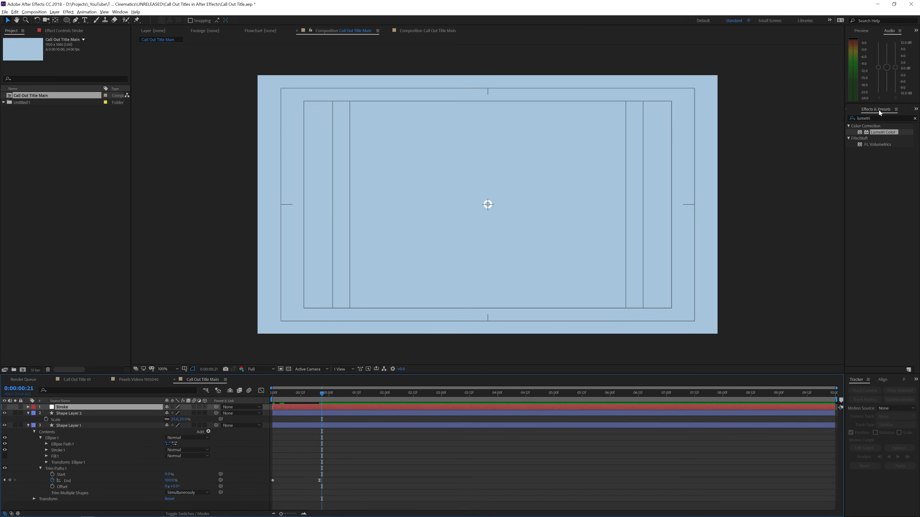
left_click(881, 118)
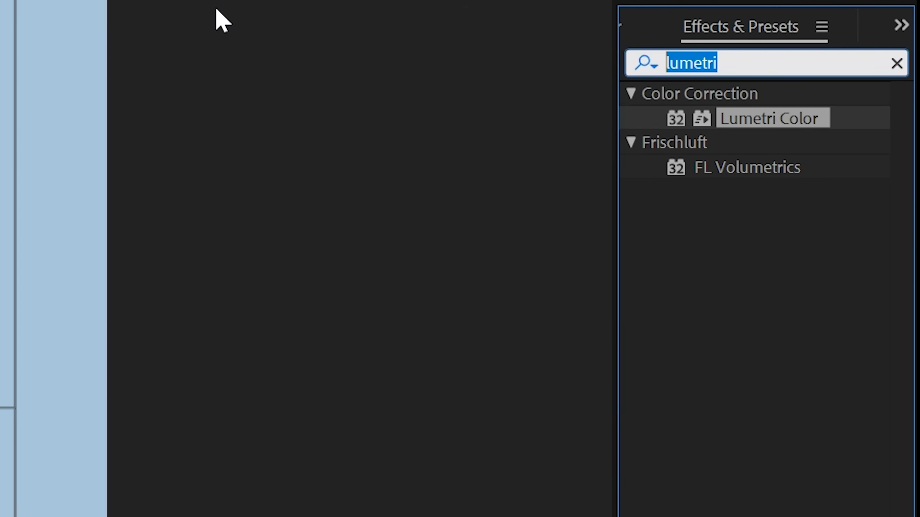
type("stroke")
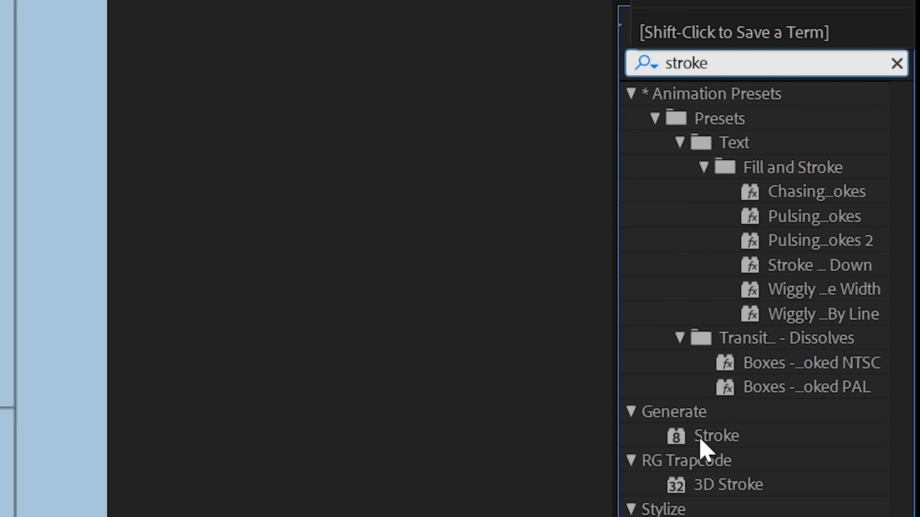
left_click_drag(717, 440, 67, 410)
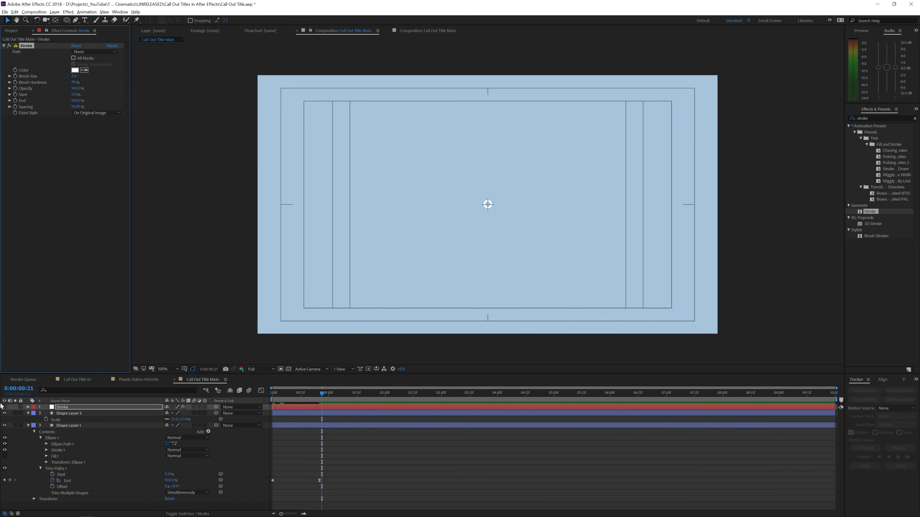
Draw an open Pen mask on the Stroke layer from the circle's center diagonally up-left, ending in a short horizontal segment
scroll(533, 261, "up", 2)
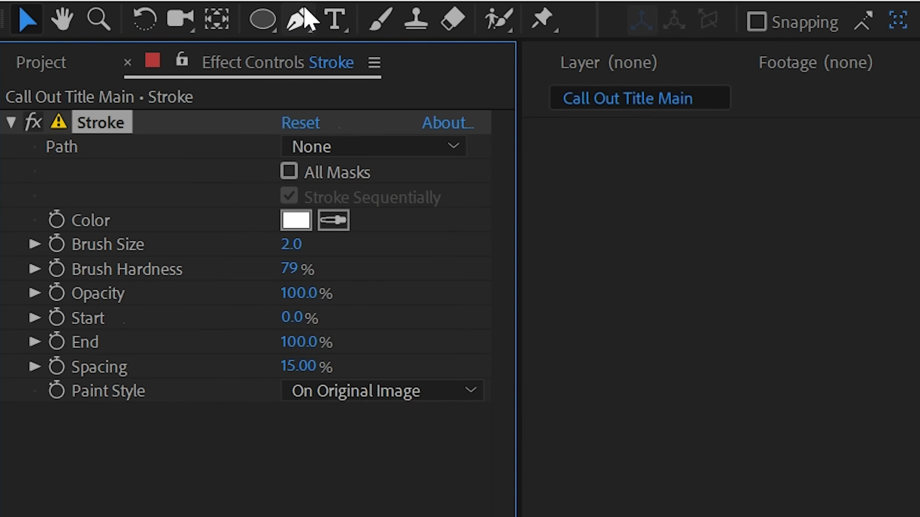
left_click(301, 20)
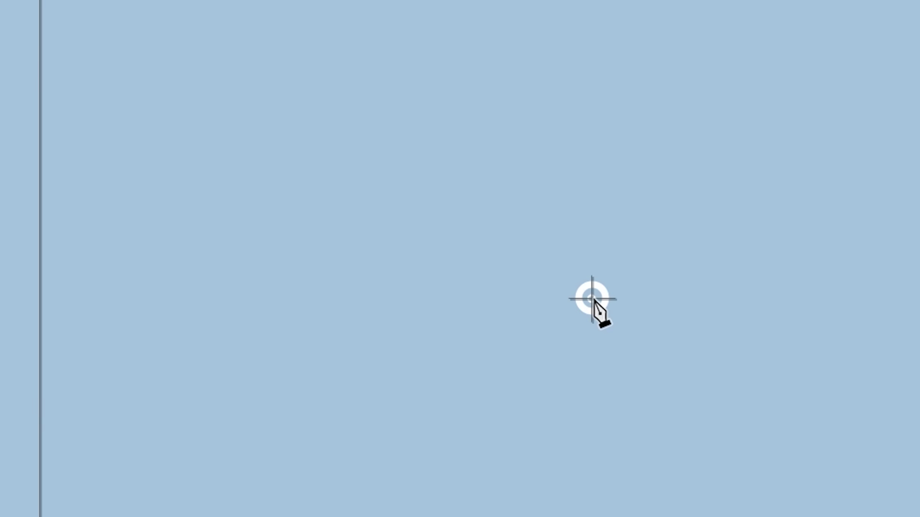
left_click(592, 299)
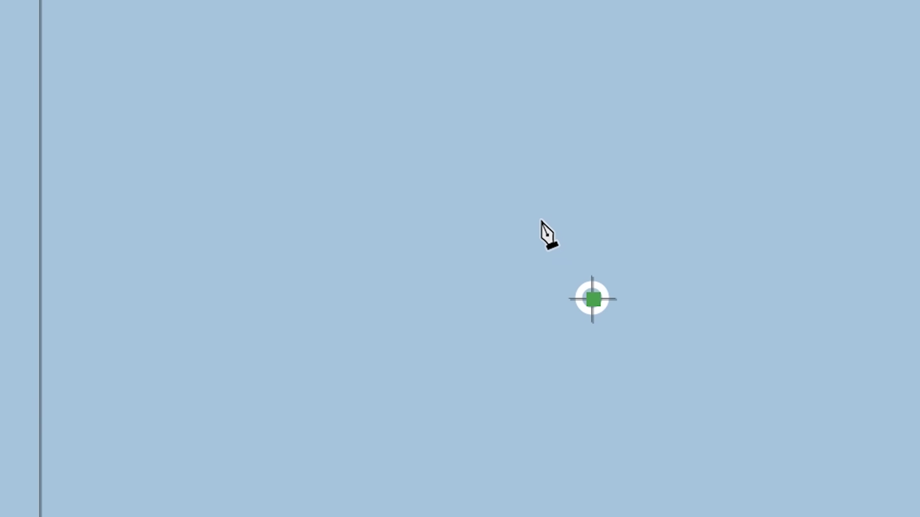
left_click(504, 210)
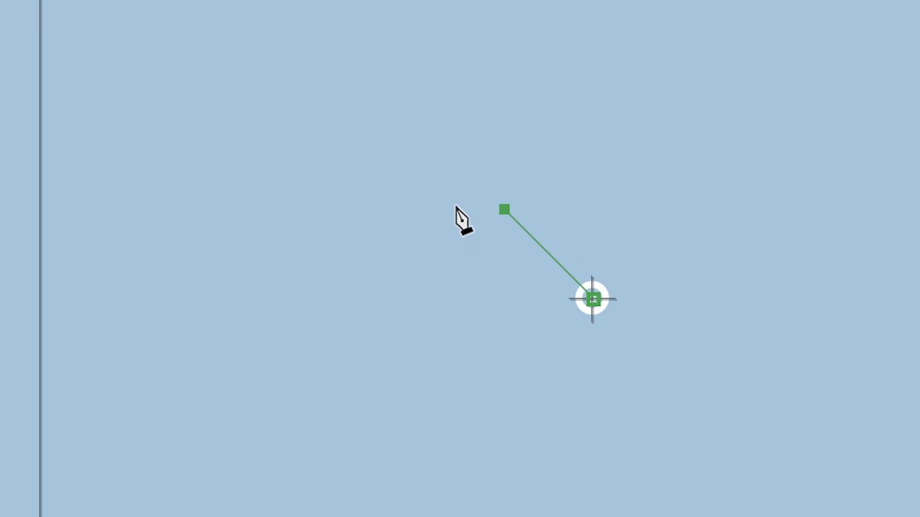
left_click(436, 209)
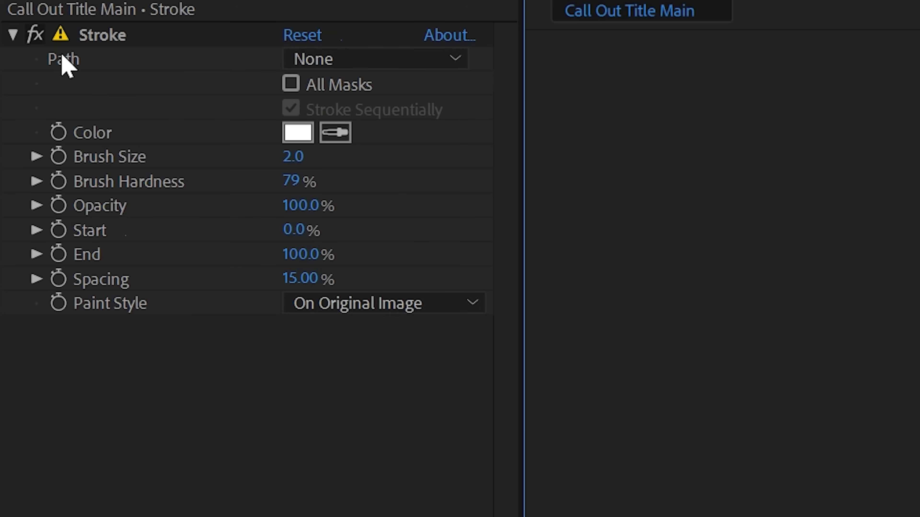
Set the Stroke effect's Path to Mask 1 and Paint Style to On Transparent, with the Stroke layer visible
left_click(370, 59)
left_click(387, 128)
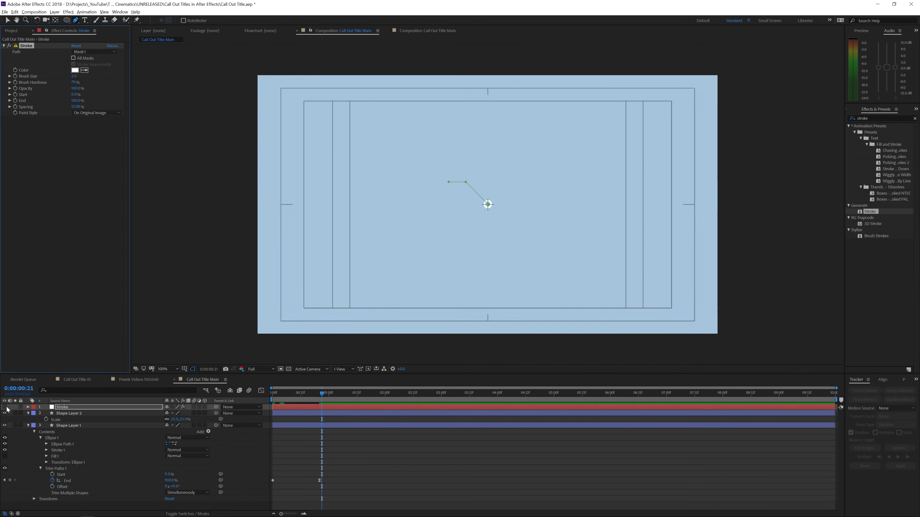
left_click(5, 408)
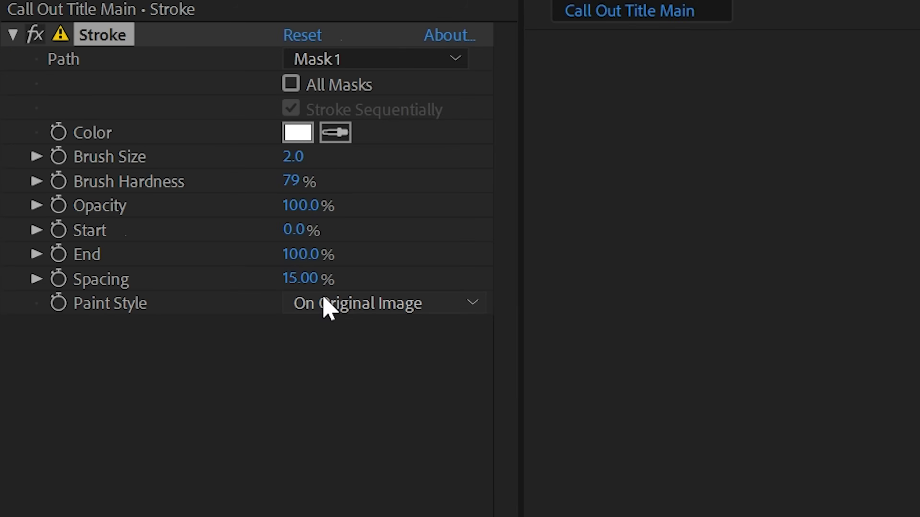
left_click(83, 113)
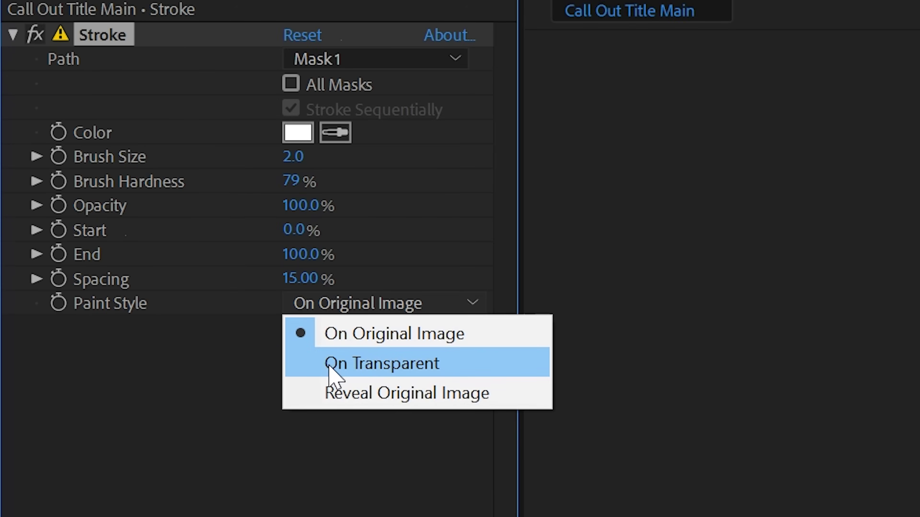
left_click(330, 373)
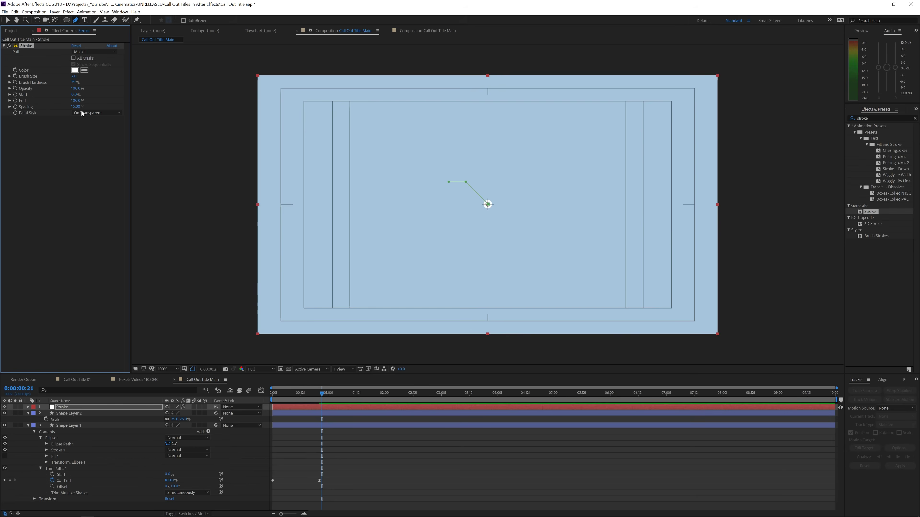
Set the Stroke effect's Brush Size to 7 and Brush Hardness to 100%
left_click(74, 77)
type("7")
key("Return")
left_click(294, 181)
type("100")
key("Return")
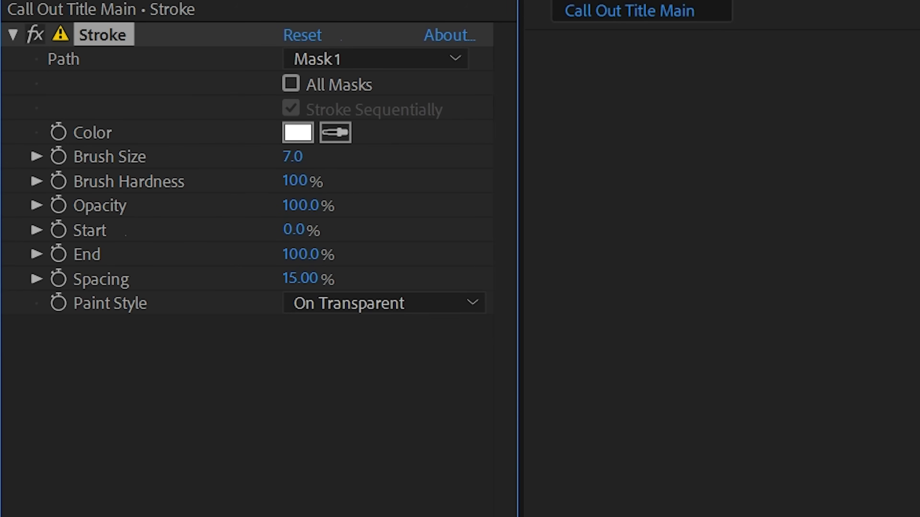
Reduce the Stroke effect's Brush Size to make the call-out line thinner, checking it with the layer deselected
left_click_drag(294, 157, 280, 166)
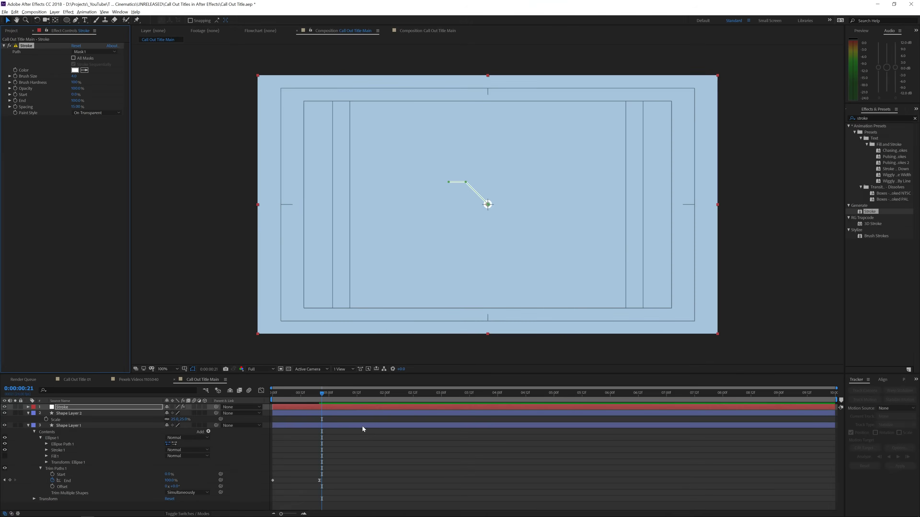
left_click(357, 433)
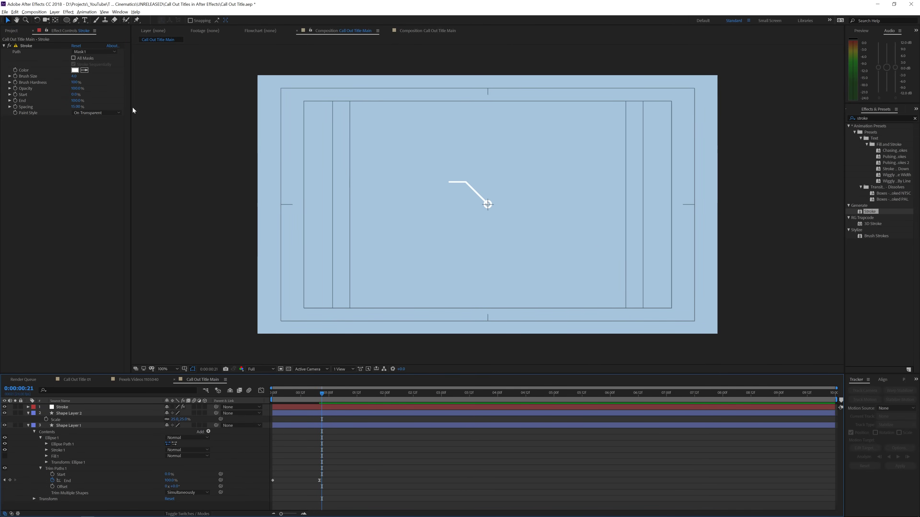
left_click_drag(74, 76, 77, 75)
Duplicate the Stroke layer with the playhead at 0:00:00:21
left_click_drag(296, 393, 323, 395)
left_click(310, 407)
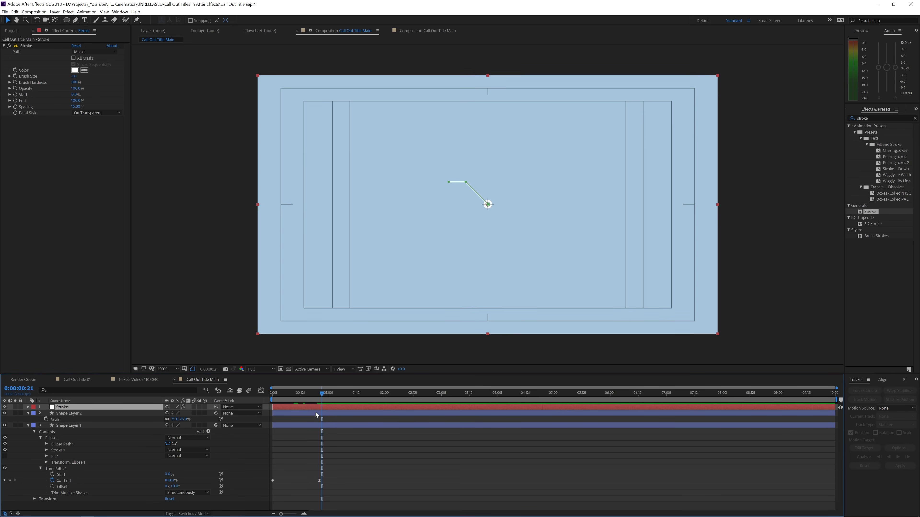
key("ctrl+d")
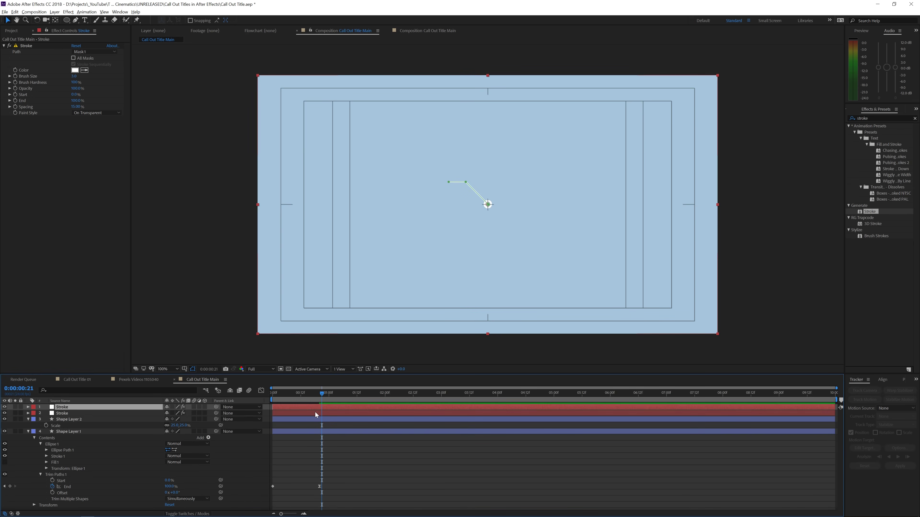
Replace the duplicated Stroke layer's mask with a vertical line at the call-out line's outer end and set the Stroke Path to Mask 1
double_click(464, 182)
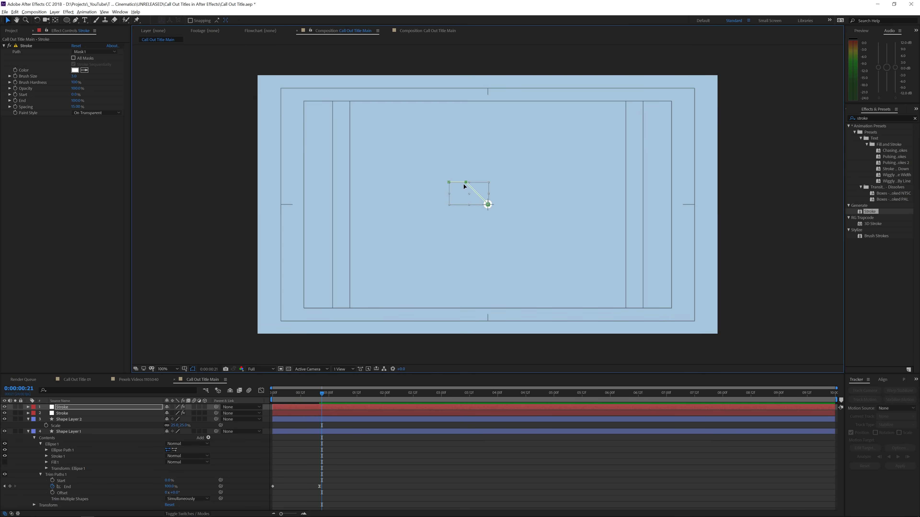
key("Delete")
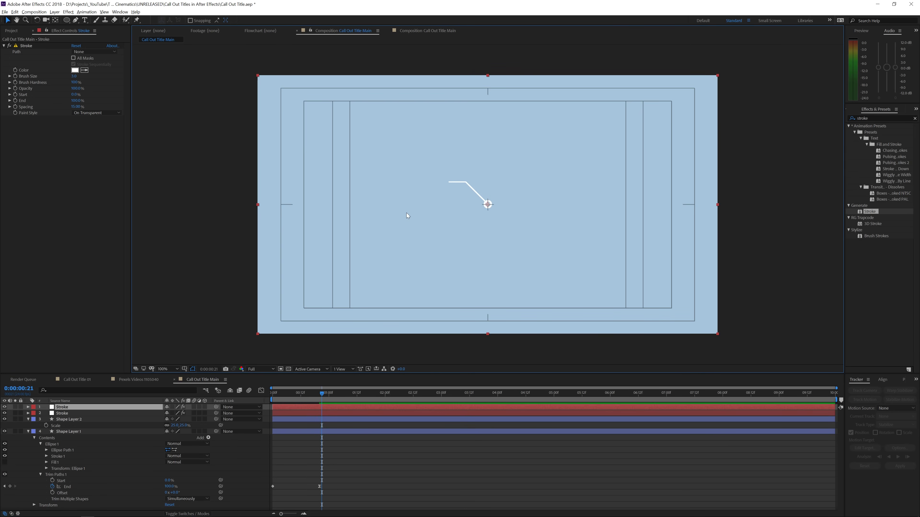
left_click(77, 21)
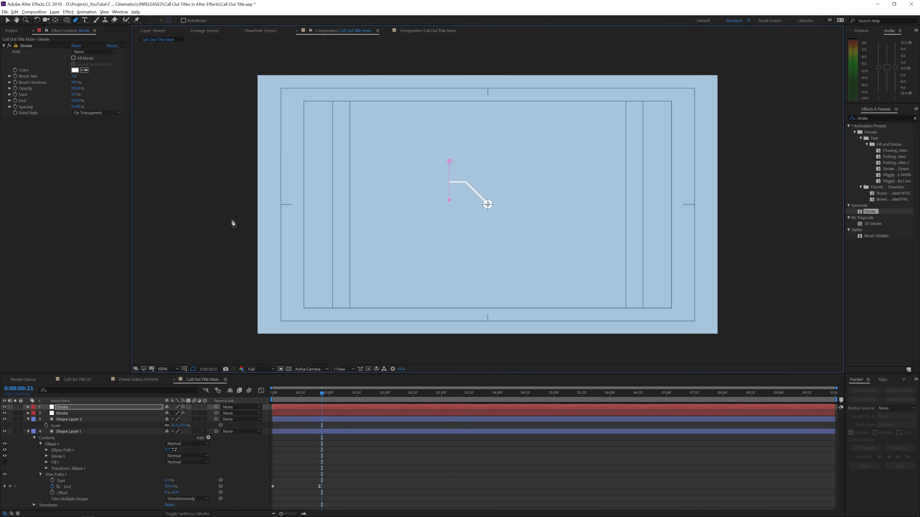
key("v")
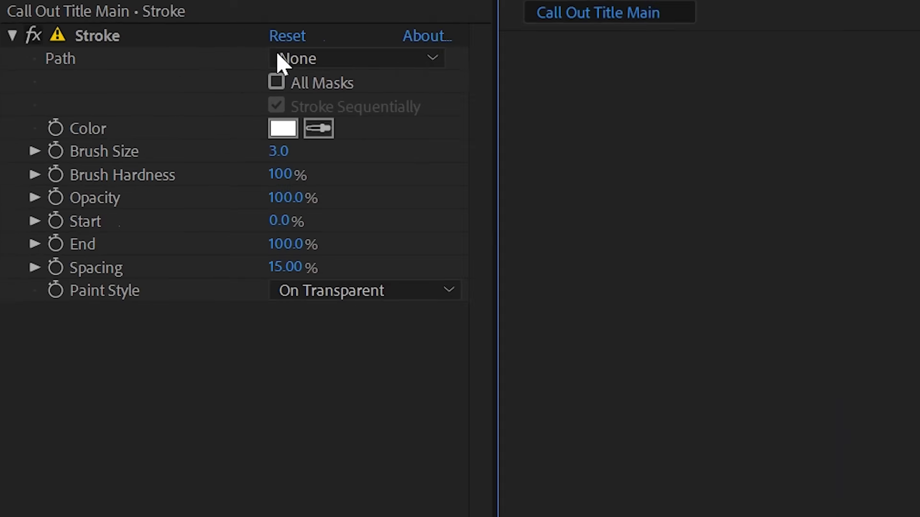
left_click(88, 52)
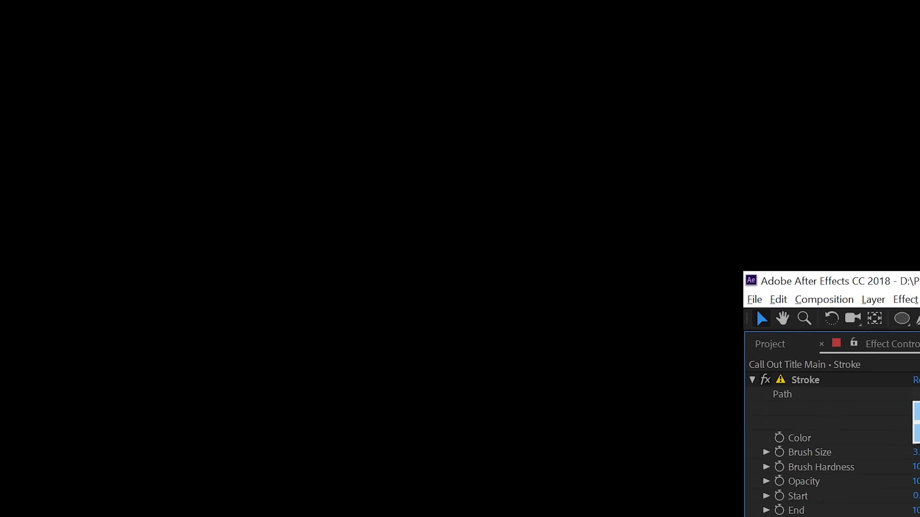
left_click(88, 58)
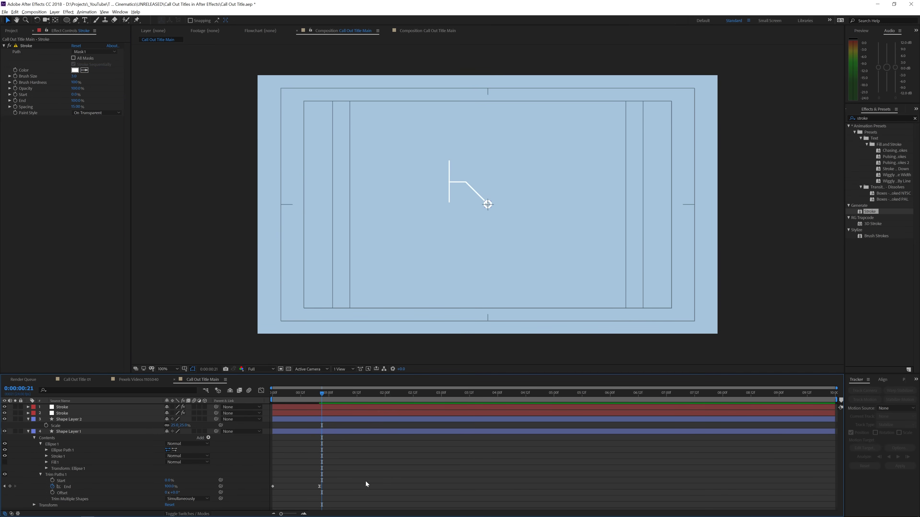
With the playhead at 0:00:02:00, switch to the Rectangle tool and set its stroke to None
left_click_drag(317, 395, 384, 396)
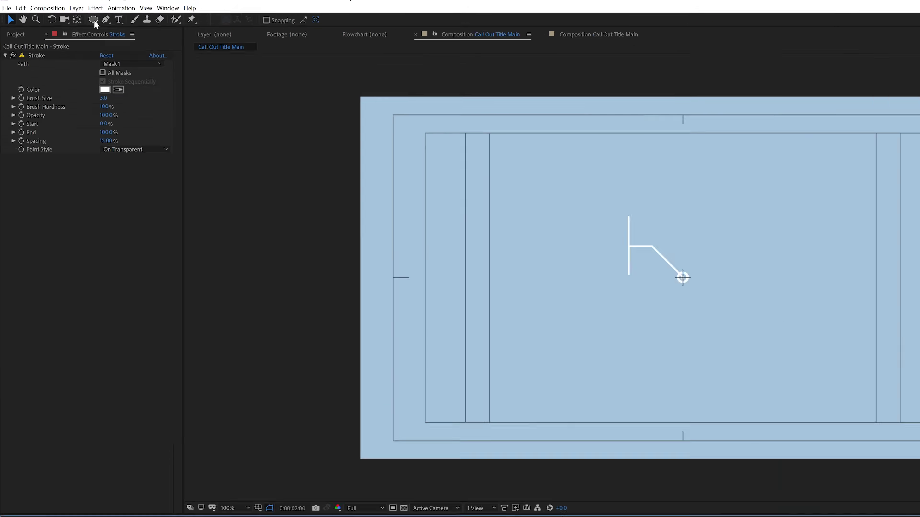
left_click_drag(66, 20, 101, 24)
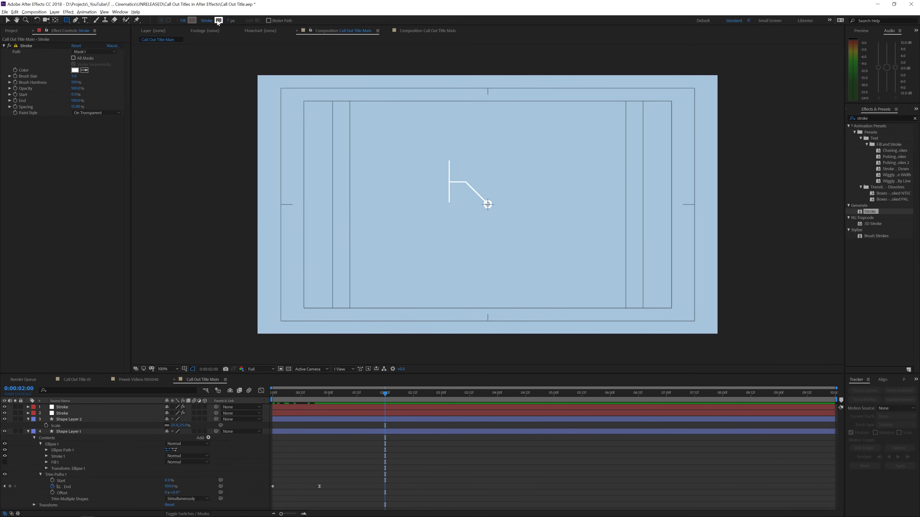
left_click(218, 20)
left_click(256, 228)
left_click(206, 21)
left_click(507, 281)
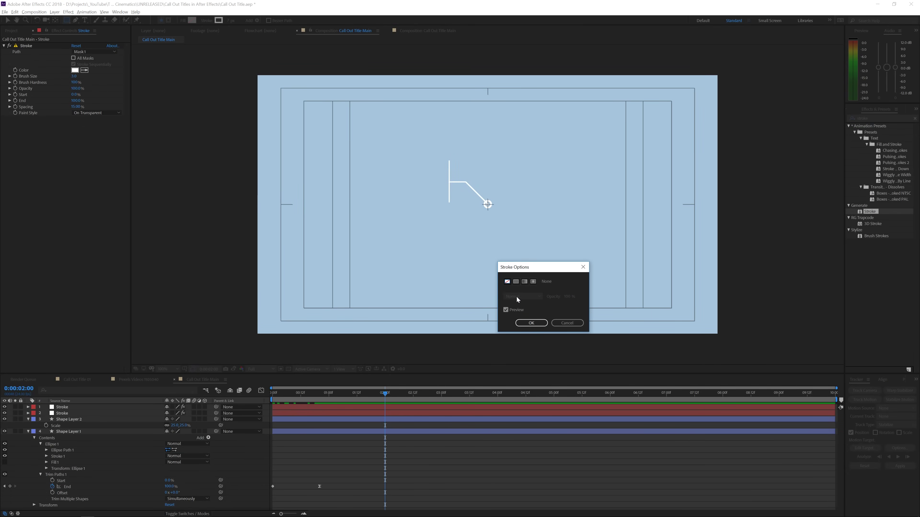
left_click(531, 323)
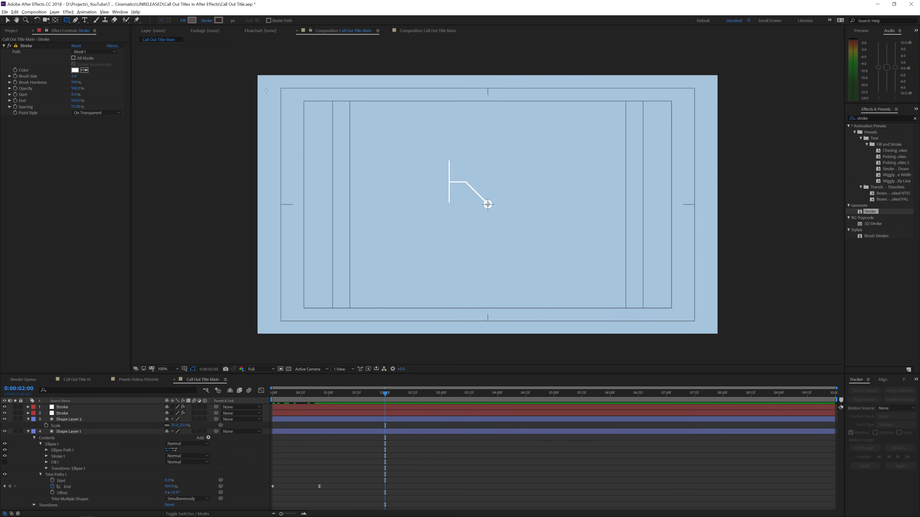
Set the fill to a solid yellow and draw a thin rectangle to the left of the vertical line, level with its upper end
left_click(183, 21)
left_click(516, 282)
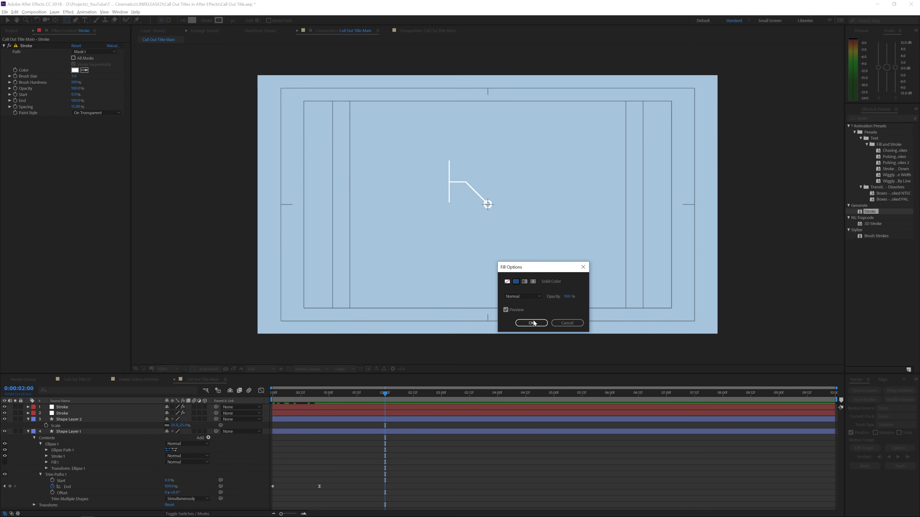
left_click(531, 323)
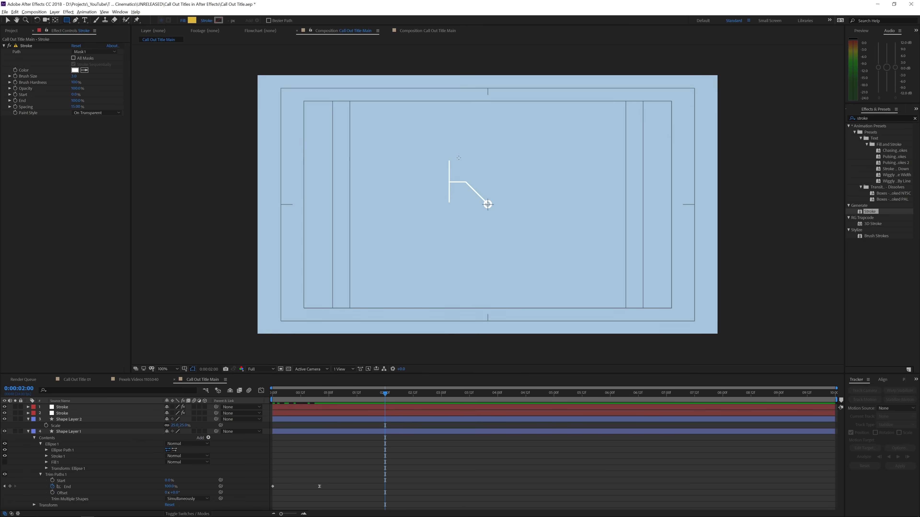
mouse_move(512, 166)
left_mouse_down()
mouse_move(450, 228)
mouse_move(453, 172)
mouse_move(442, 238)
mouse_move(434, 169)
mouse_move(412, 181)
mouse_move(436, 178)
mouse_move(432, 169)
left_mouse_up()
key("v")
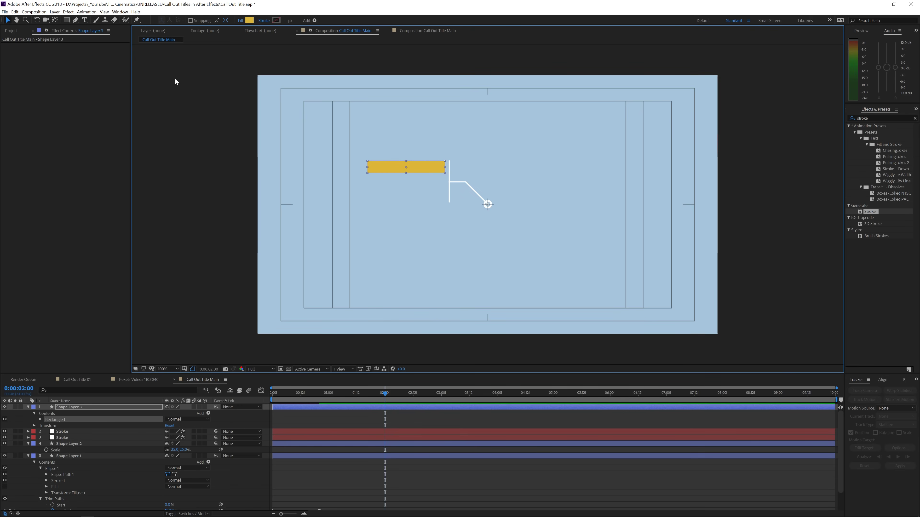
Move the yellow rectangle's anchor point to the middle of its right edge
left_click(57, 21)
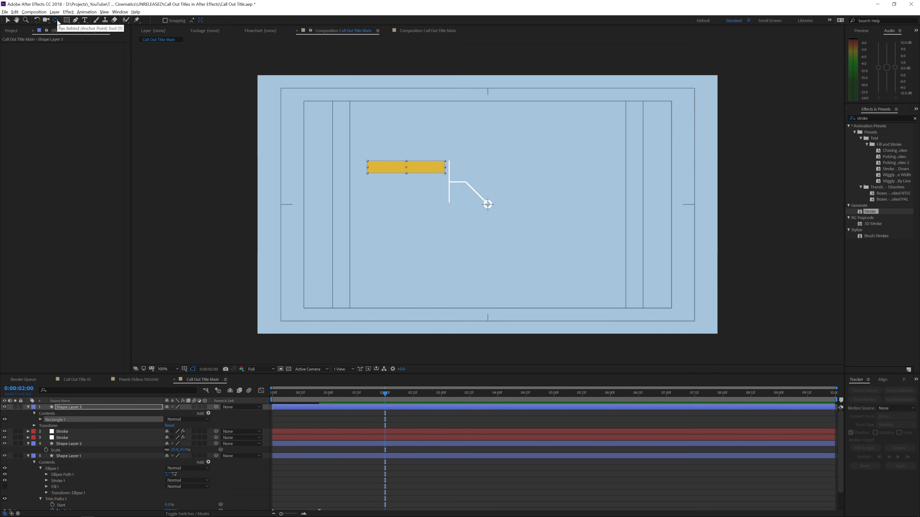
scroll(430, 132, "up", 1)
key("s")
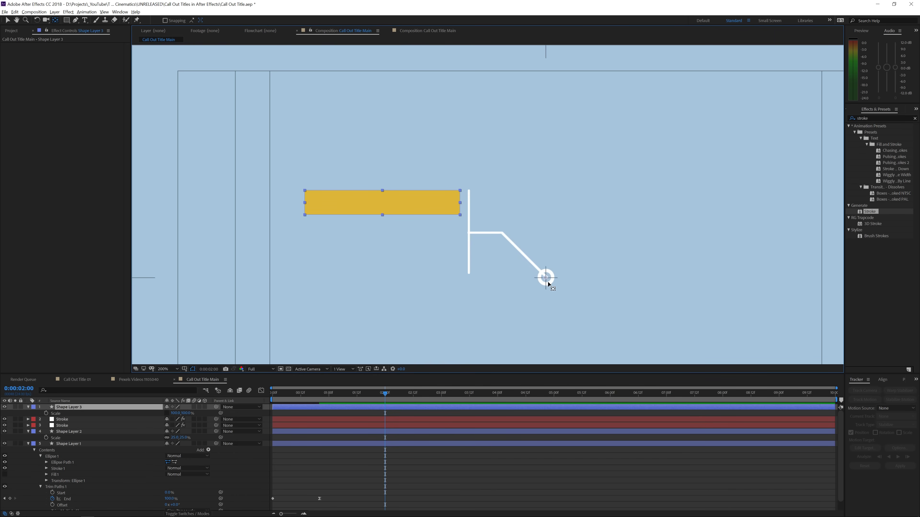
left_click_drag(545, 278, 459, 204)
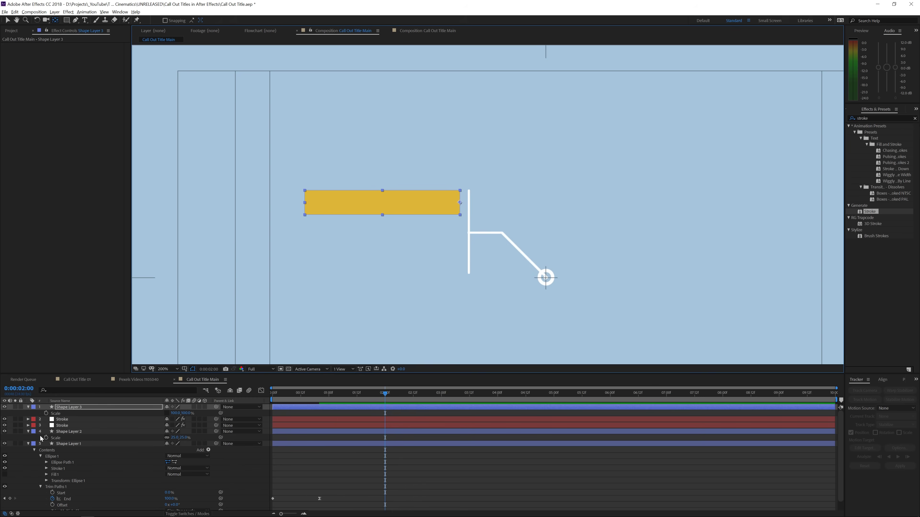
Unlink Shape Layer 3's Scale proportions and keyframe its horizontal scale at 0% at 0:00:02:00
key("s")
key("s")
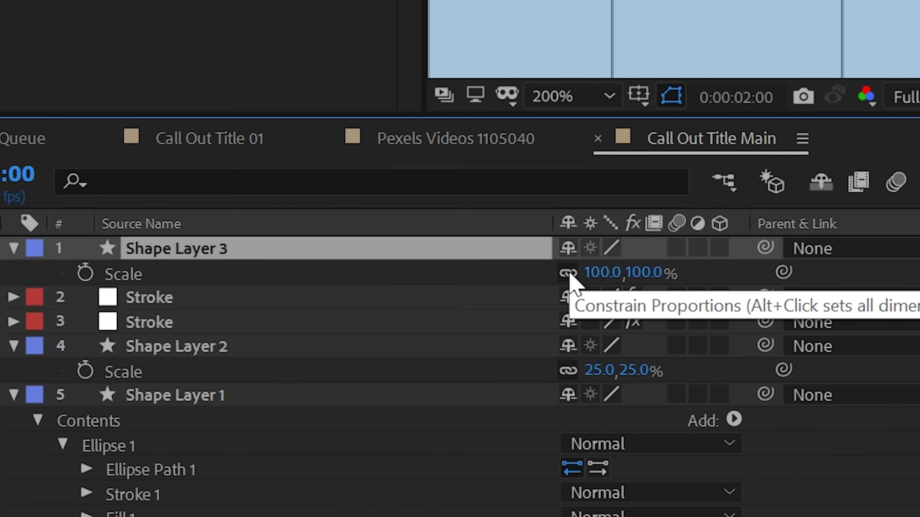
left_click(568, 273)
left_click(85, 275)
left_click(602, 272)
type("00.0")
key("Return")
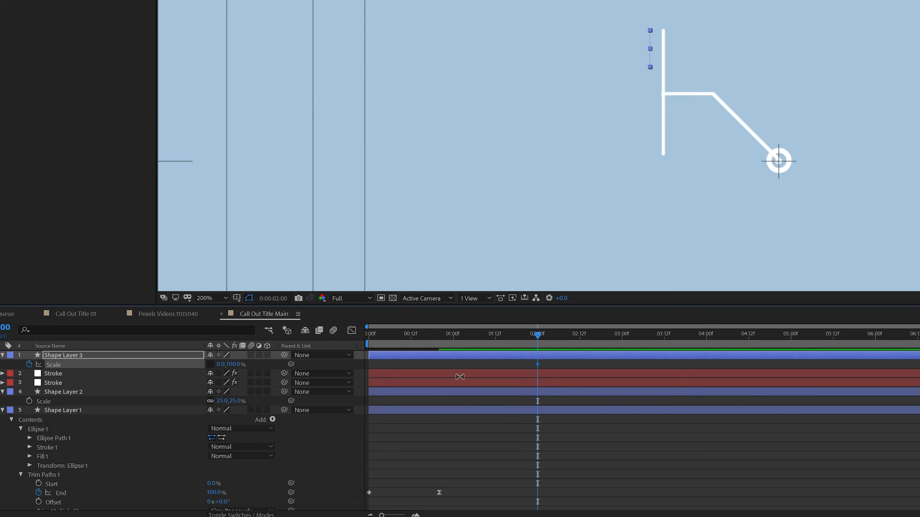
Add a Scale keyframe at 0:00:02:20 with Shape Layer 3's horizontal scale set to 100%
key("shift+Page_Down")
key("shift+Page_Down")
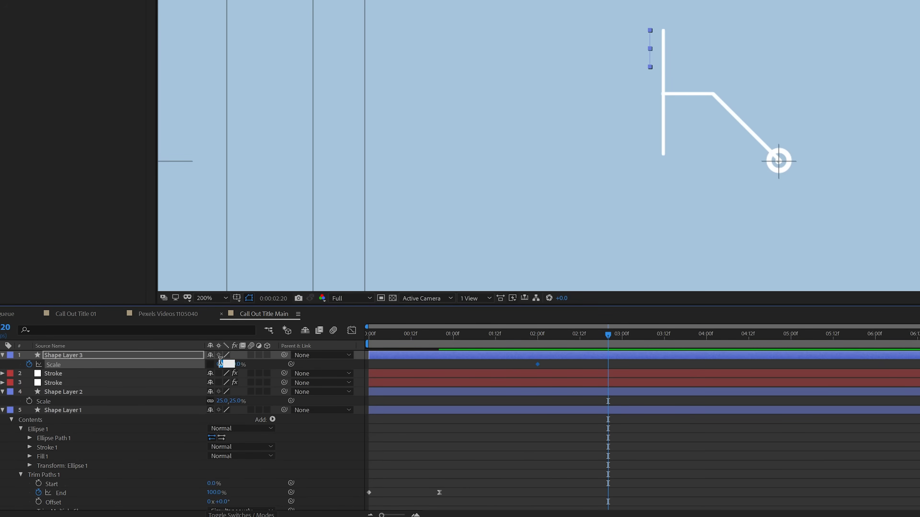
type("100")
key("Return")
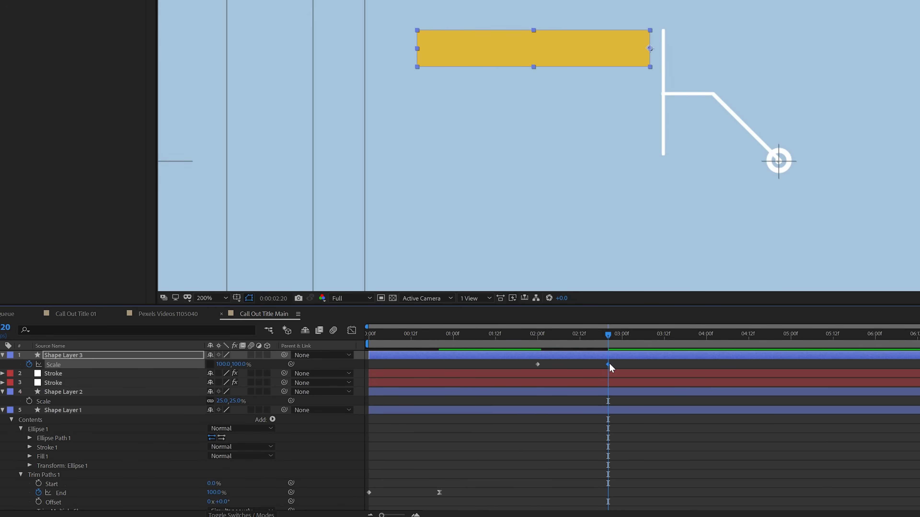
Apply Easy Ease to the rectangle's last Scale keyframe and reshape its speed graph for a fast start and long slowdown, previewing the motion
right_click(609, 364)
mouse_move(652, 487)
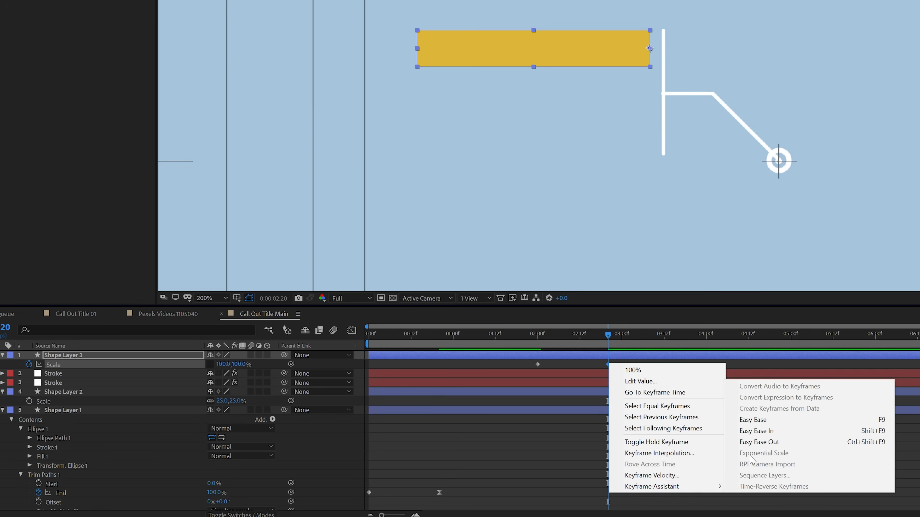
left_click(778, 420)
left_click(351, 330)
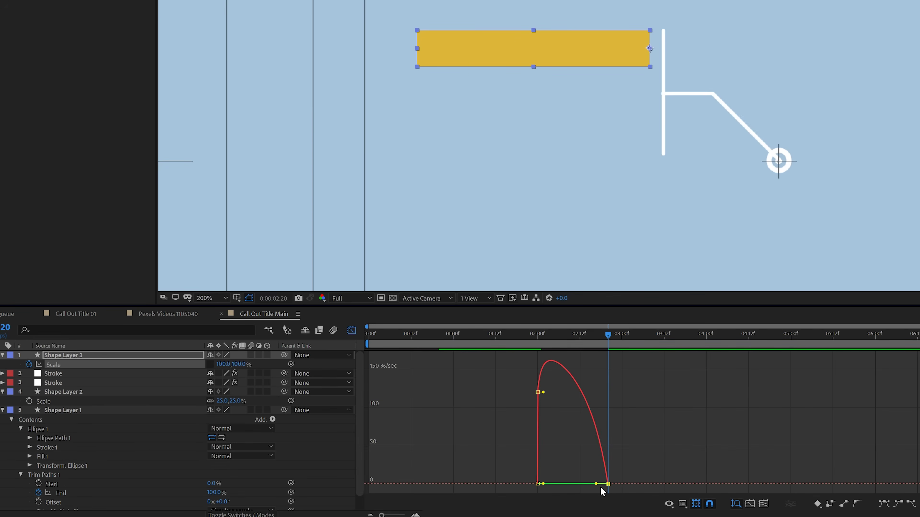
left_click_drag(596, 484, 572, 484)
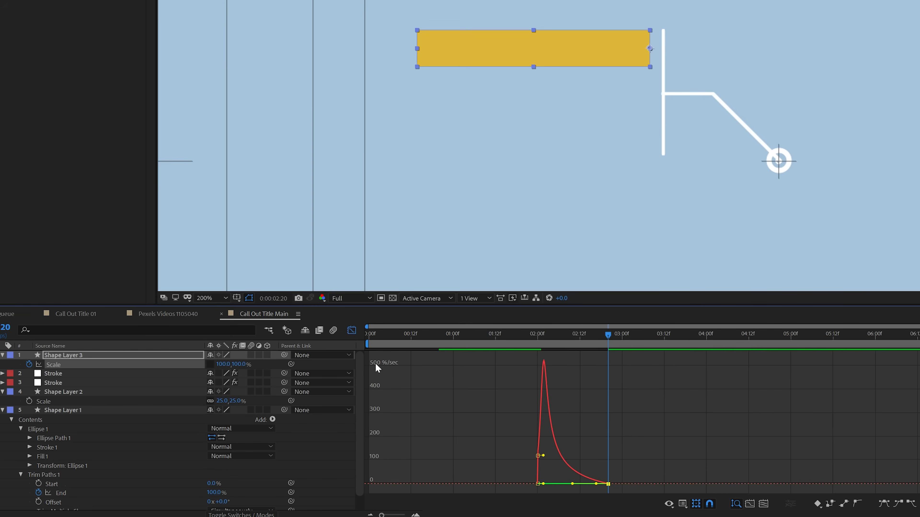
left_click(350, 332)
left_click_drag(545, 343, 587, 346)
scroll(597, 119, "down", 4)
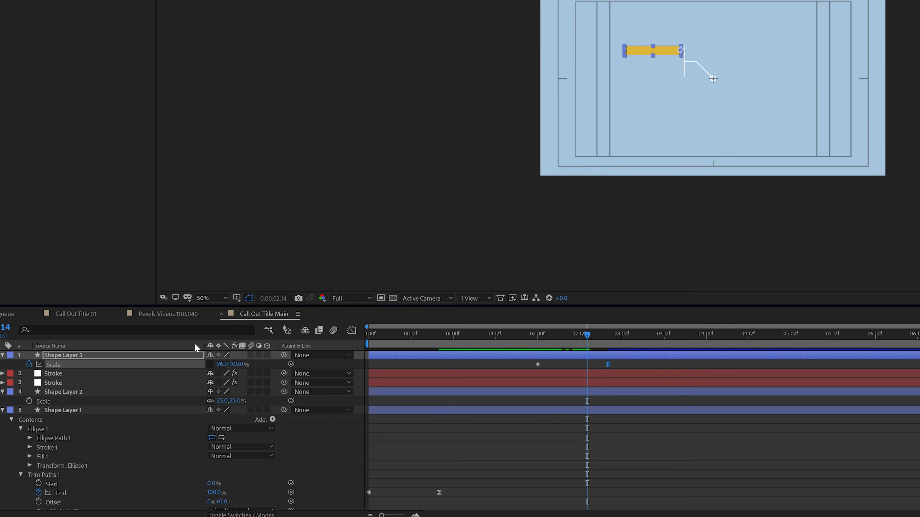
Duplicate the yellow rectangle layer twice, stacking the copies below the original alongside the vertical line
left_click(97, 357)
key("ctrl+d")
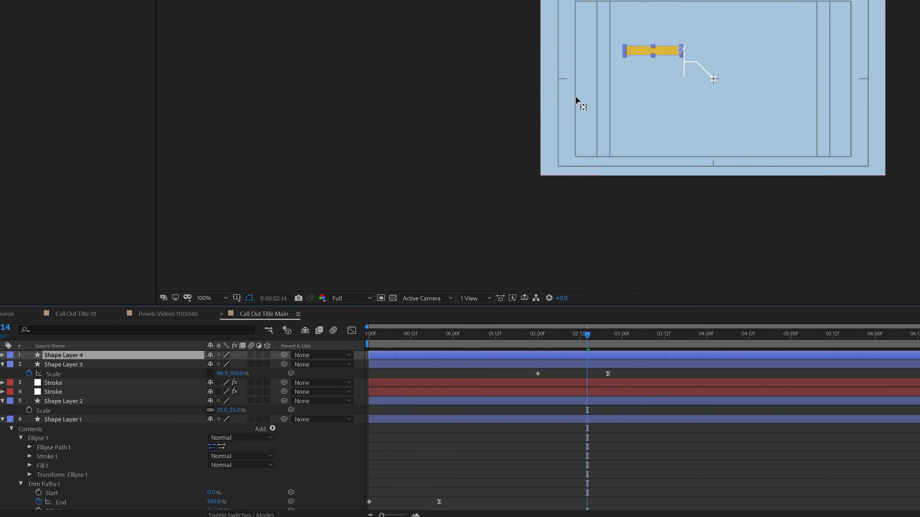
scroll(632, 62, "up", 2)
left_click_drag(651, 51, 662, 95)
key("ctrl+d")
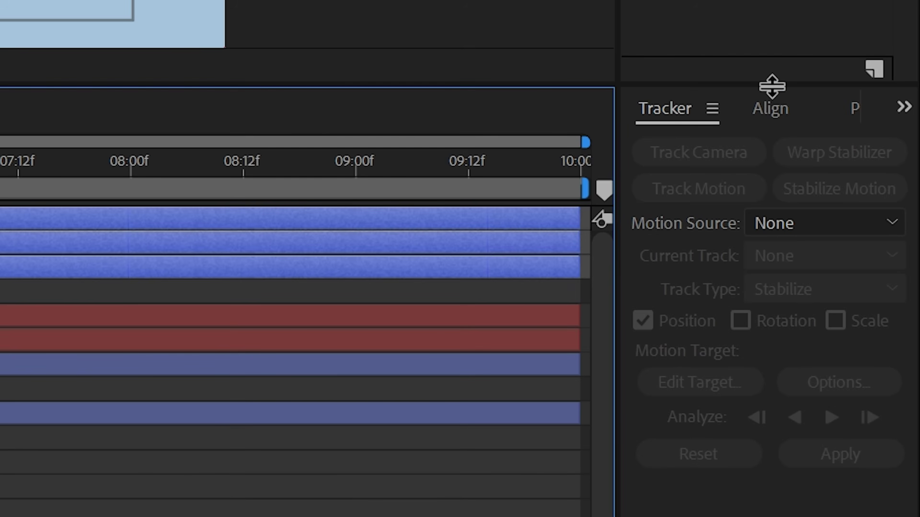
Bring up the Align panel
left_click(775, 107)
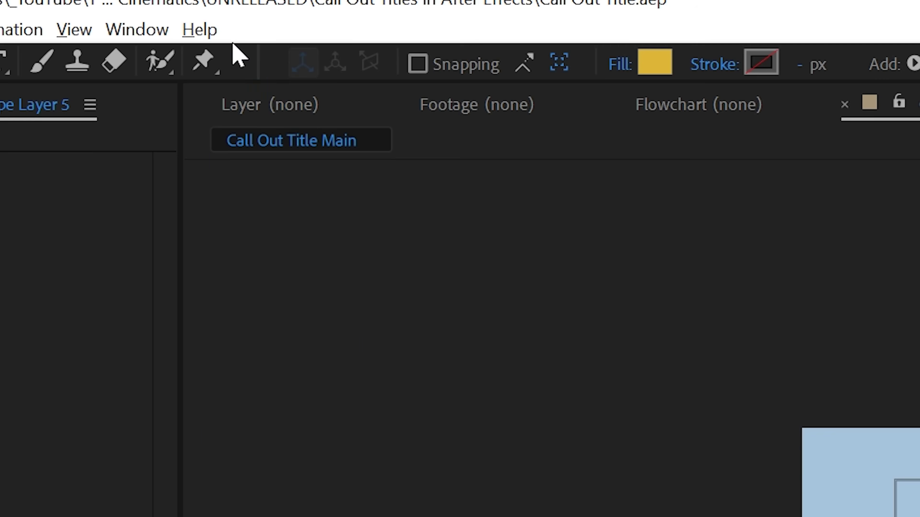
left_click(136, 29)
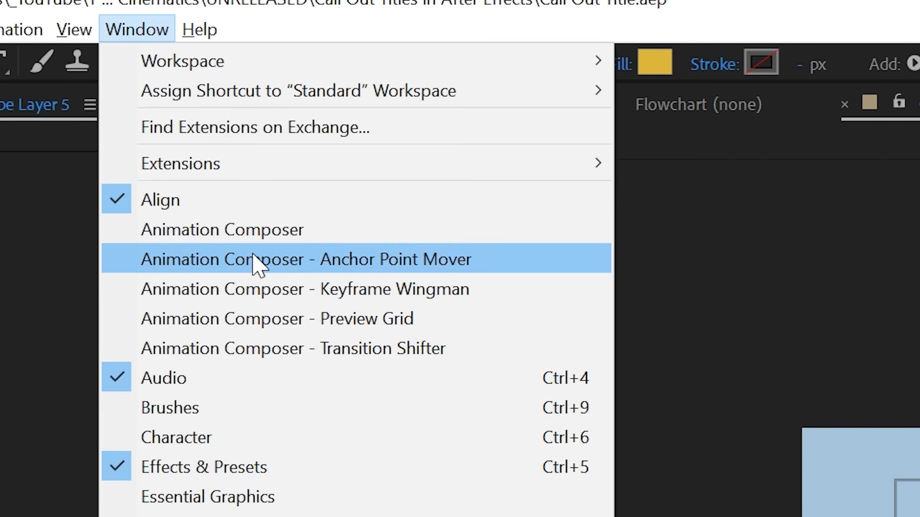
left_click(232, 200)
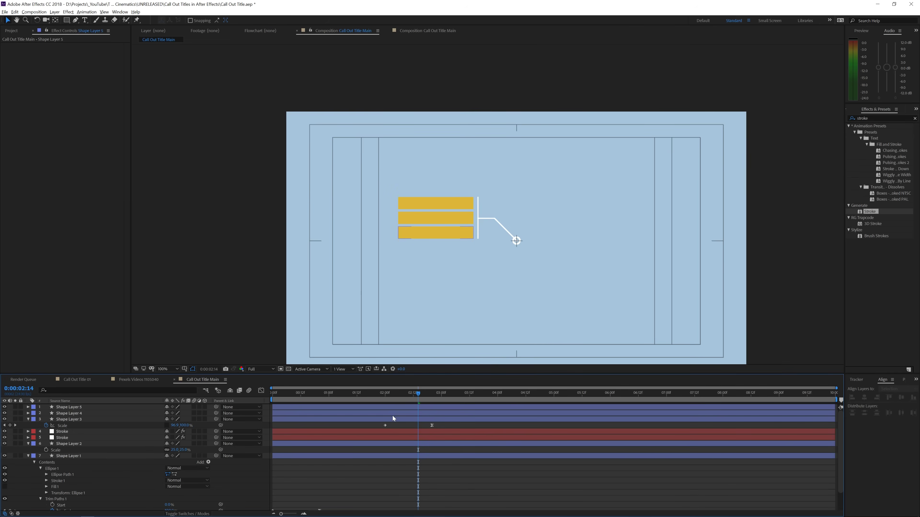
Reveal only the keyframed properties of all layers in the timeline, then deselect the layers
left_click_drag(412, 394, 303, 431)
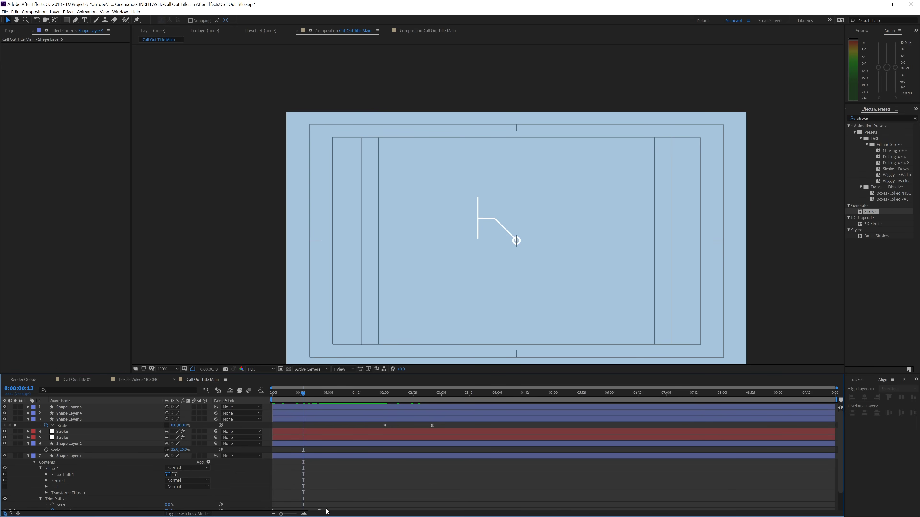
key("ctrl+a")
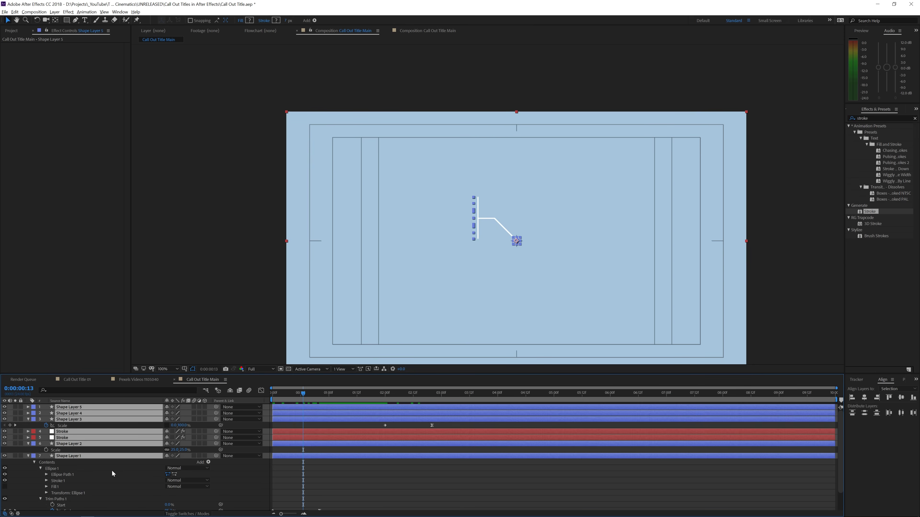
key("u")
left_click(69, 484)
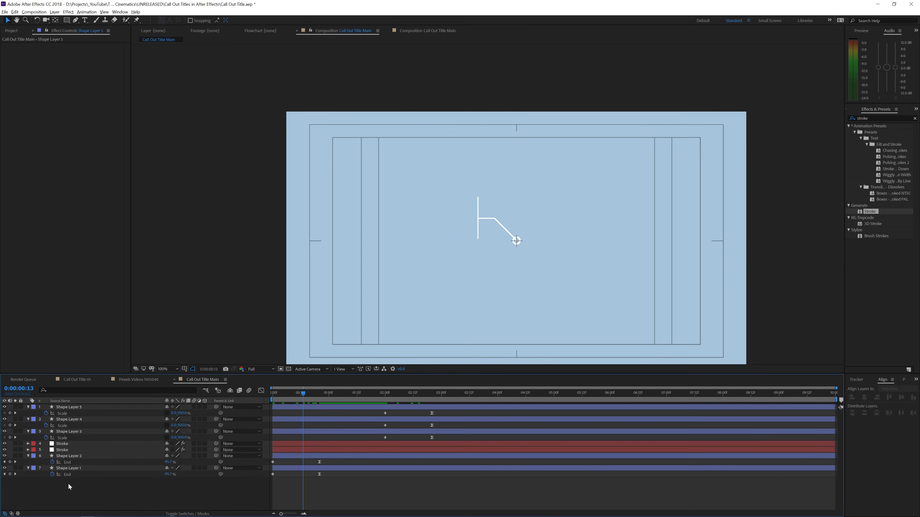
At 0:00:00:15, set the diagonal call-out line's Stroke End to 0% and keyframe it
left_click_drag(295, 394, 308, 412)
left_click(301, 451)
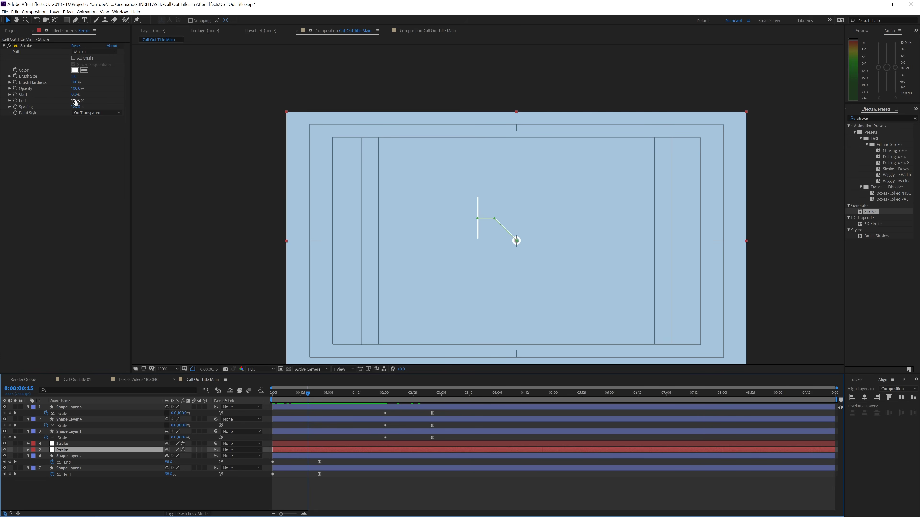
left_click_drag(76, 103, 25, 116)
left_click(15, 101)
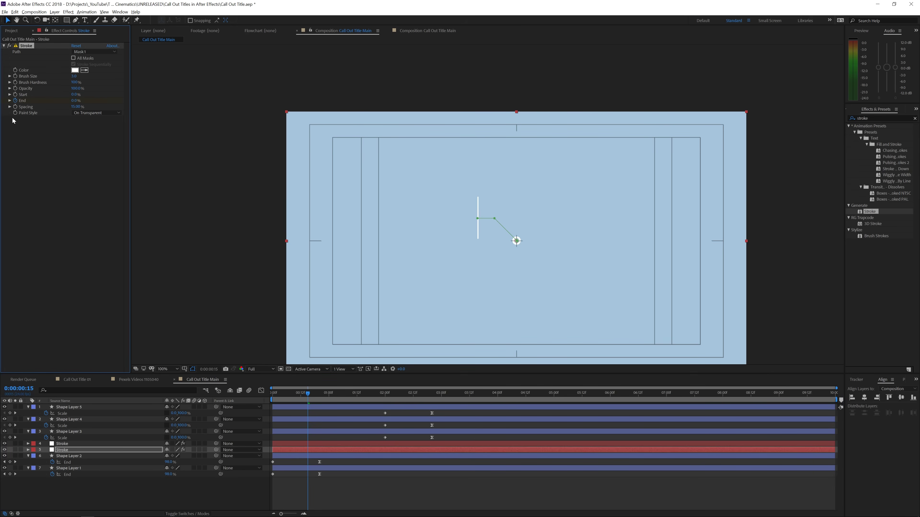
Set the diagonal line's Stroke End to 100% at 0:00:01:11
key("space")
key("shift+Page_Down")
left_click_drag(73, 100, 234, 307)
Reveal the Stroke layer's keyframes and apply Easy Ease to the End keyframe at 0:00:01:11
key("u")
left_click(348, 458)
left_click(354, 462)
right_click(354, 462)
mouse_move(359, 459)
left_click(452, 413)
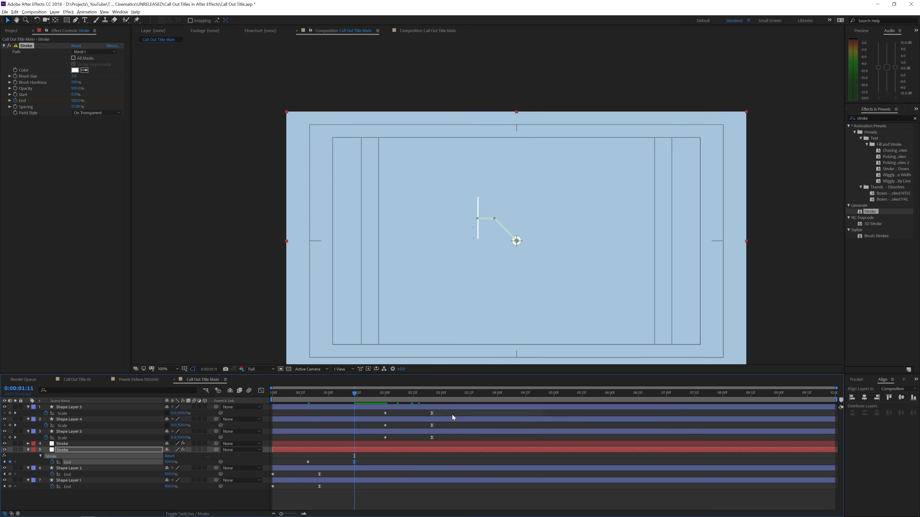
Reshape the speed curve of the diagonal line's Stroke End animation for a fast start and a long, gradual slowdown
left_click(261, 391)
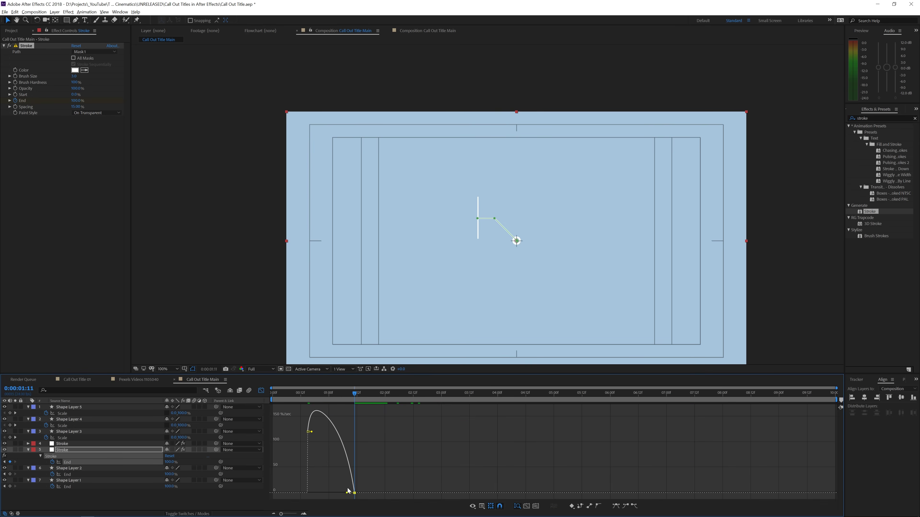
left_click_drag(347, 493, 319, 493)
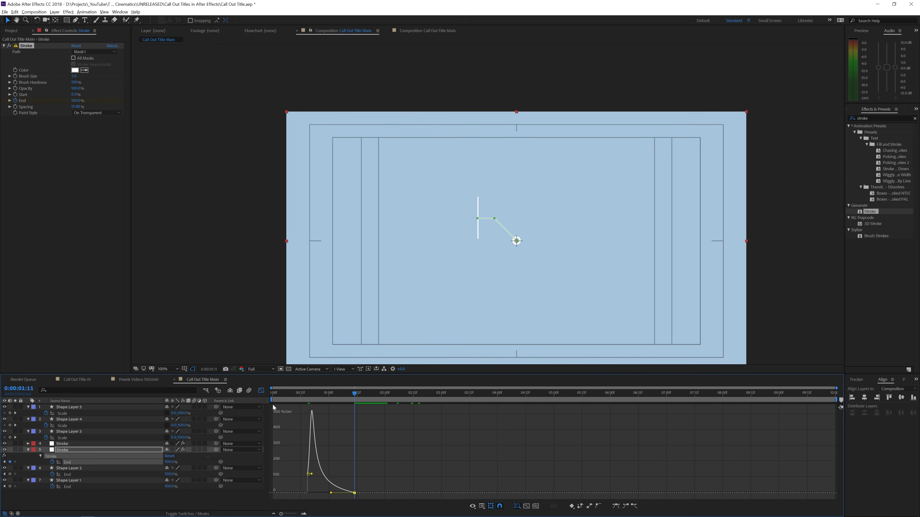
left_click(261, 391)
Copy the diagonal line's End keyframes to the vertical line's Stroke layer at 0:00:01:11 and shift them a few frames earlier
left_click_drag(365, 459, 261, 464)
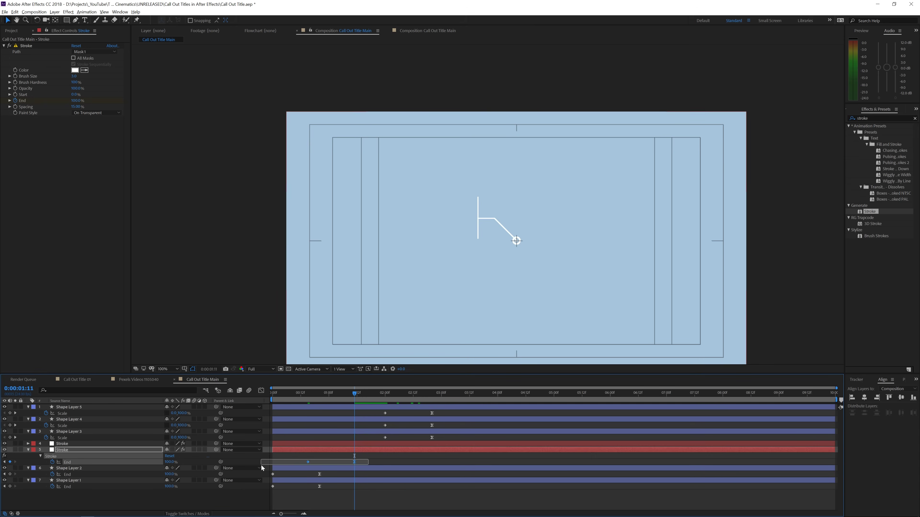
left_click(368, 446)
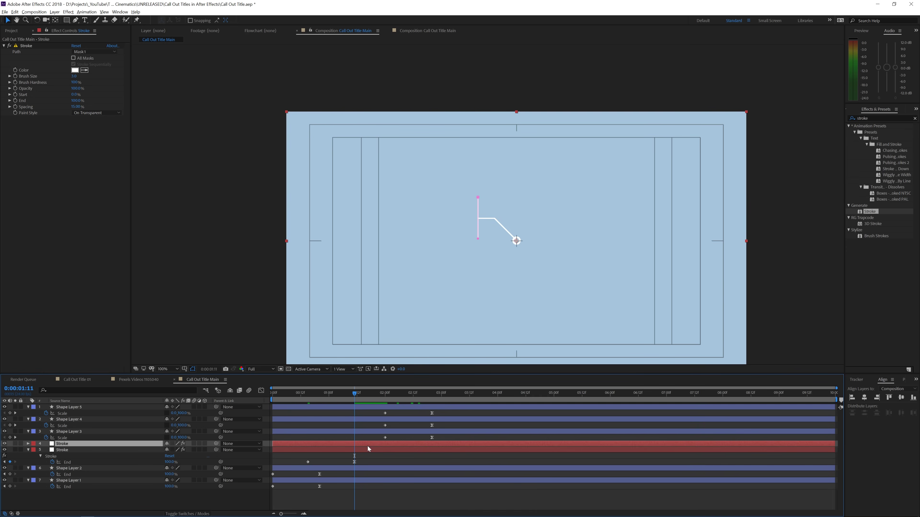
key("ctrl+v")
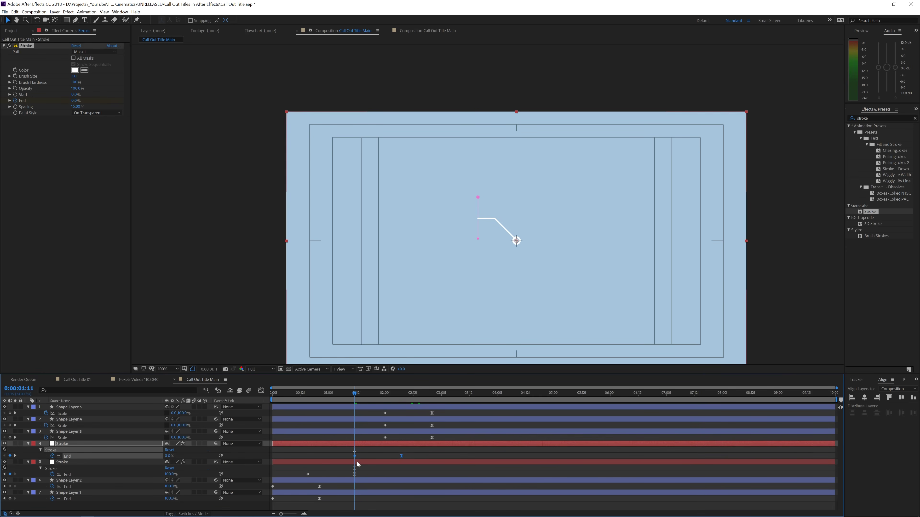
left_click_drag(354, 458, 343, 458)
At 0:00:03:03, change the fill colour of the middle text bar, Shape Layer 4, to white (FFFFFF)
left_click(347, 396)
left_click_drag(343, 396, 448, 394)
left_click(85, 431)
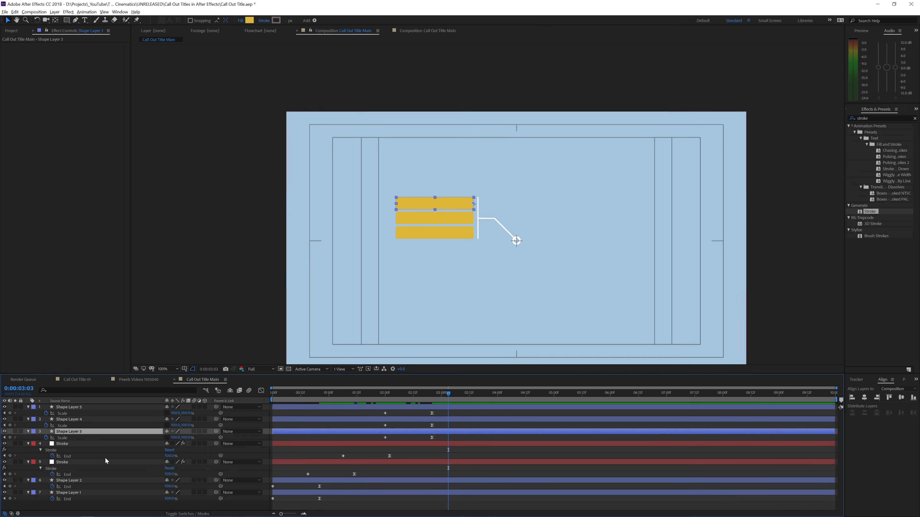
left_click(89, 420)
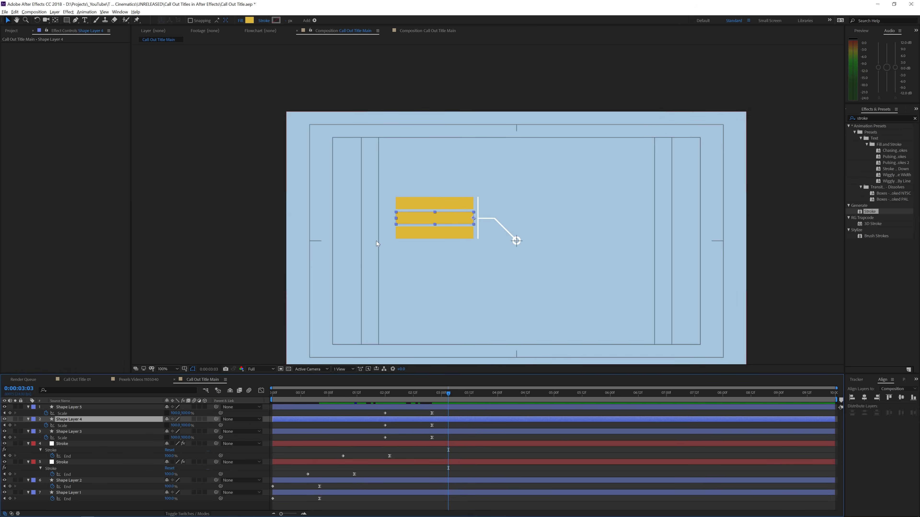
left_click(241, 20)
left_click(559, 322)
left_click(250, 20)
left_click(100, 215)
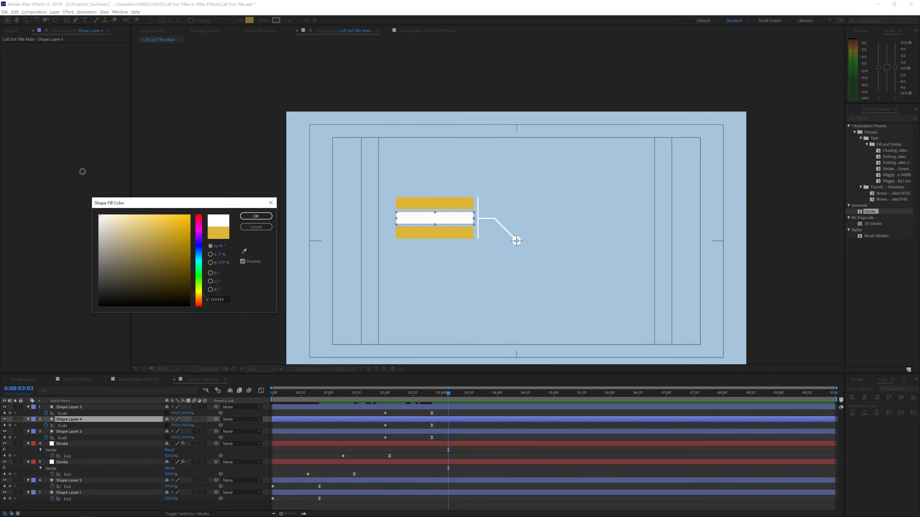
left_click(256, 211)
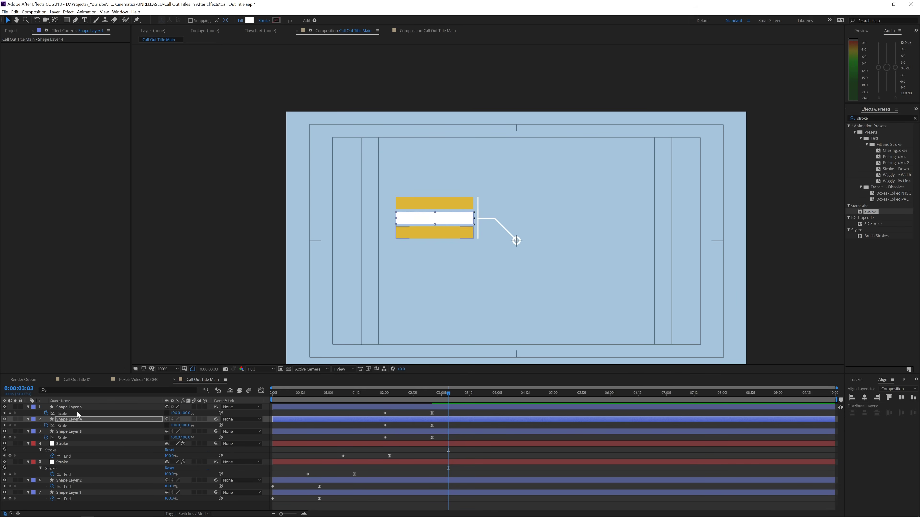
Change the fill colour of the lowest text bar, Shape Layer 5, to black
left_click(69, 407)
left_click(250, 21)
left_click_drag(184, 291, 82, 322)
key("Return")
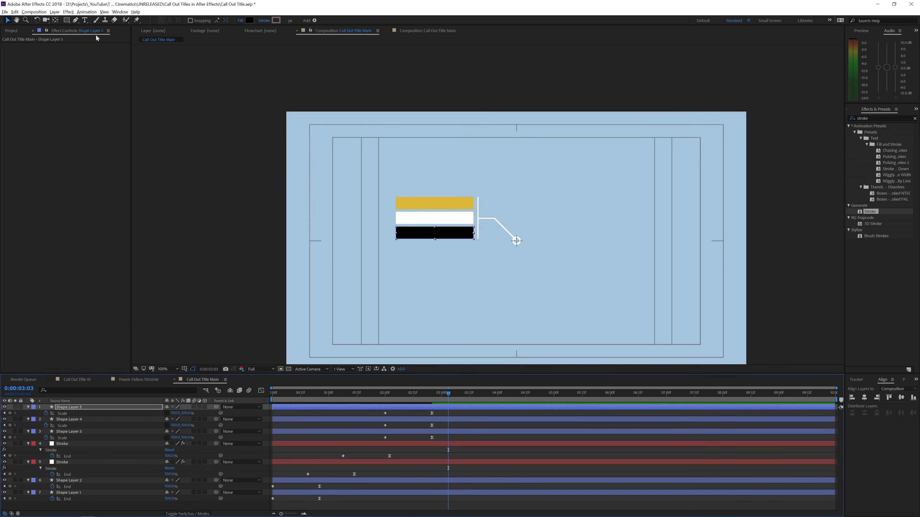
Change the fill of the uppermost text bar, Shape Layer 3, to a brighter, fully saturated yellow
key("ctrl+Down")
key("ctrl+Down")
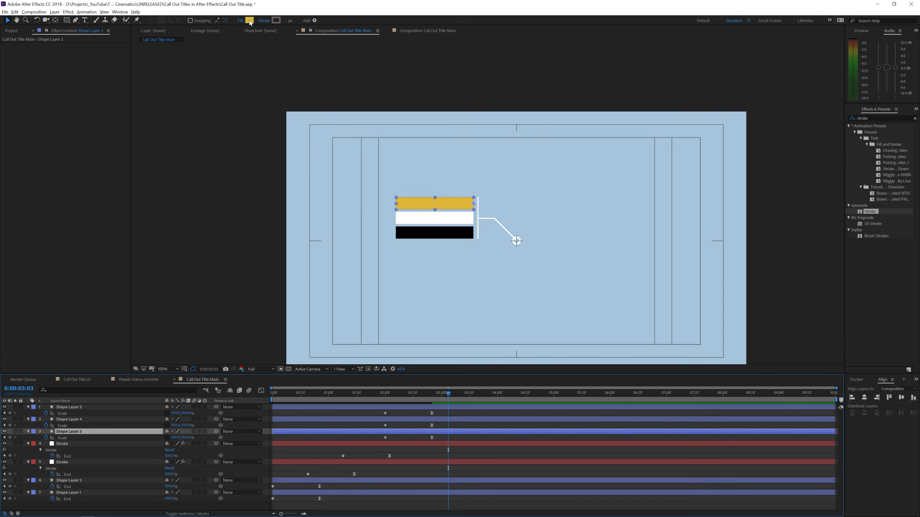
left_click(250, 21)
left_click_drag(178, 229, 192, 201)
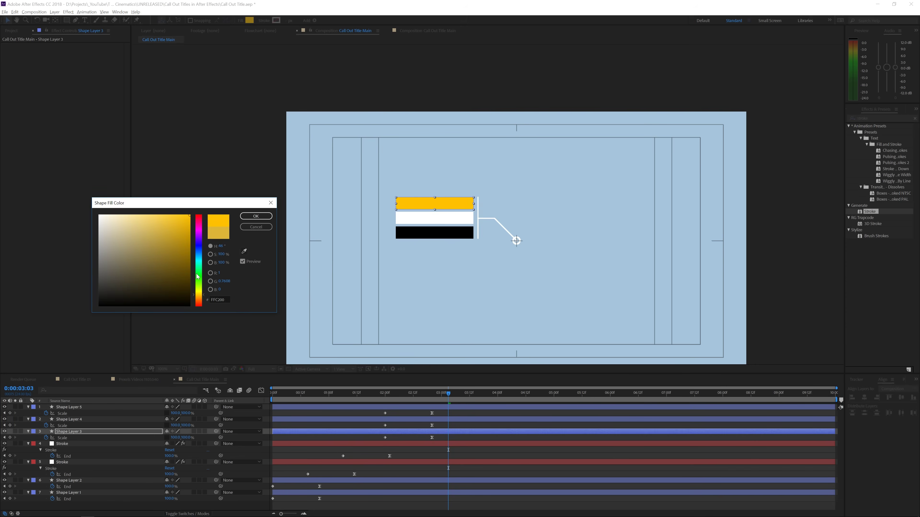
key("Return")
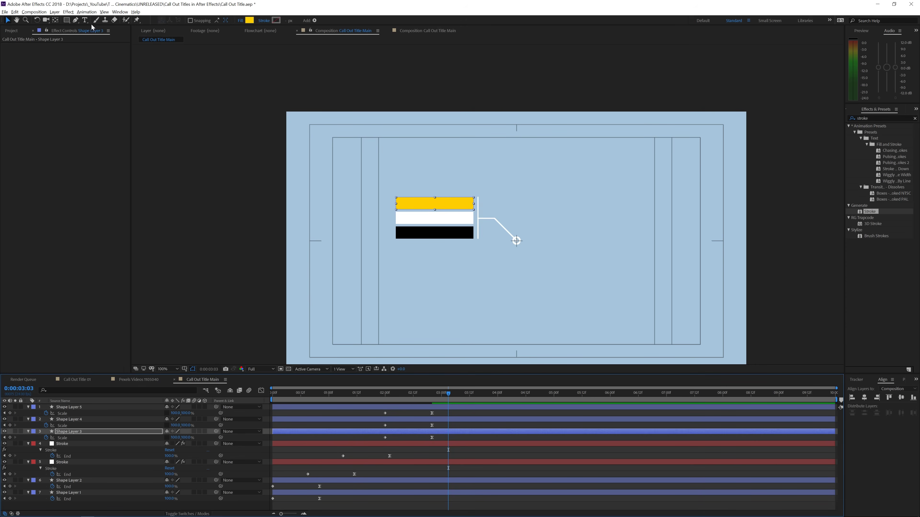
Add the text MALDIVES in black and move it onto the coloured bars
left_click(85, 21)
left_click(394, 153)
type("MALDIVES")
key("ctrl+a")
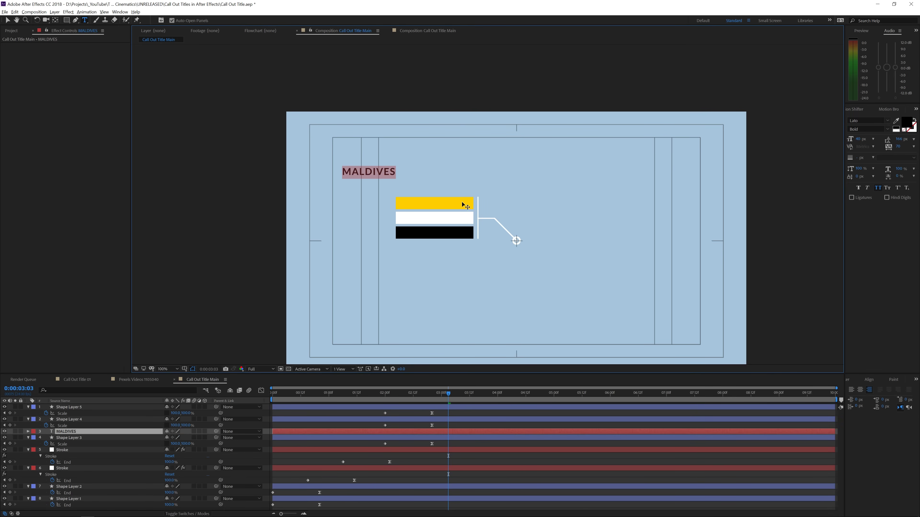
left_click(7, 20)
left_click_drag(358, 174, 426, 219)
Duplicate the MALDIVES text layer and move both text layers to the top of the layer stack
key("ctrl+d")
left_click(65, 445, "shift")
left_click_drag(65, 444, 78, 404)
left_click(69, 420)
left_click(72, 432)
left_click(72, 437, "shift")
Change the wording of the text on the white bar to TROPICAL BAR
double_click(452, 218)
type("TROPICAL BAR")
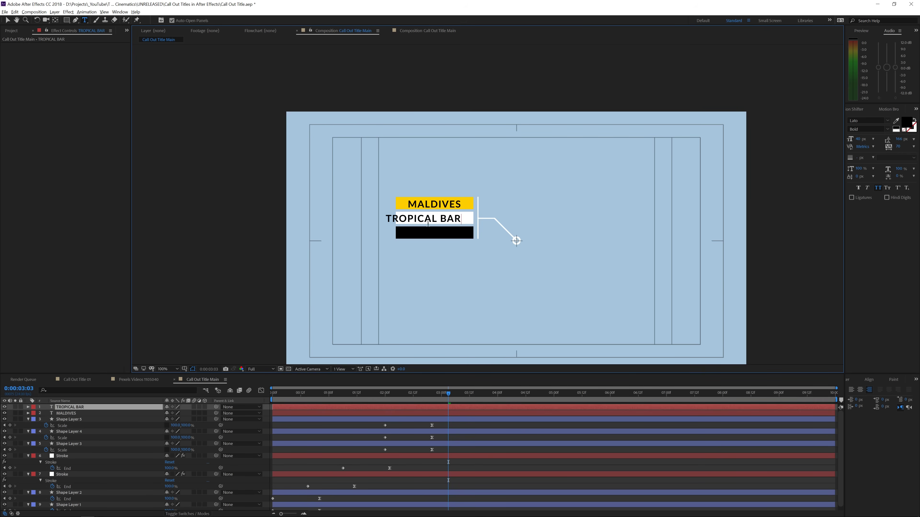
key("Escape")
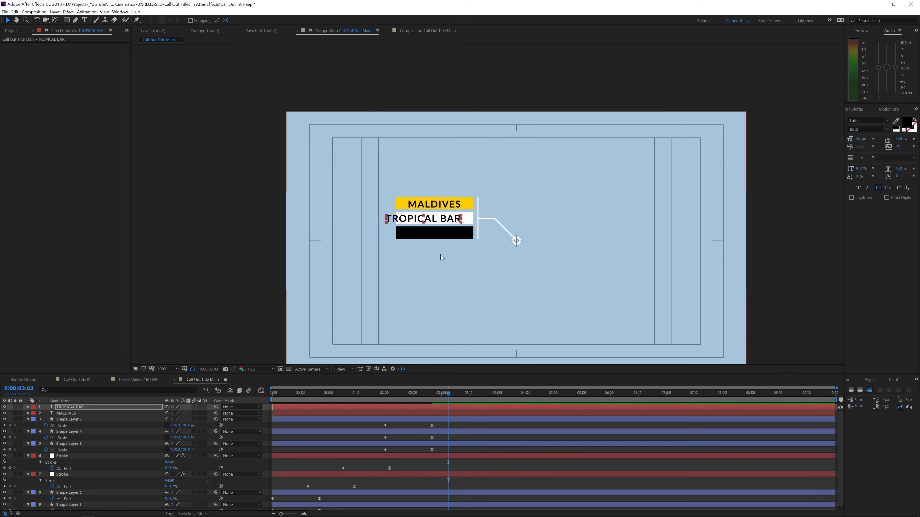
Duplicate the TROPICAL BAR text onto the black bar and change the copy's wording to MOJITO $3
left_click(74, 411)
key("ctrl+d")
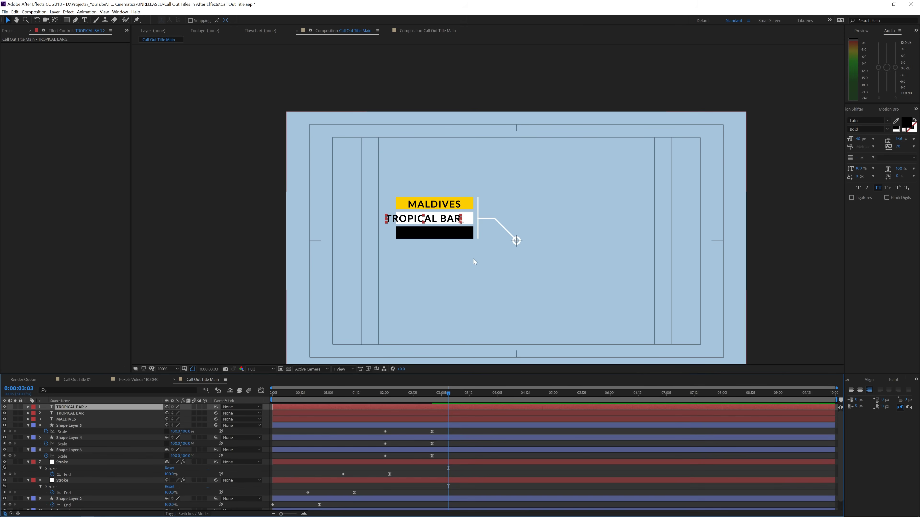
left_click_drag(452, 221, 452, 235)
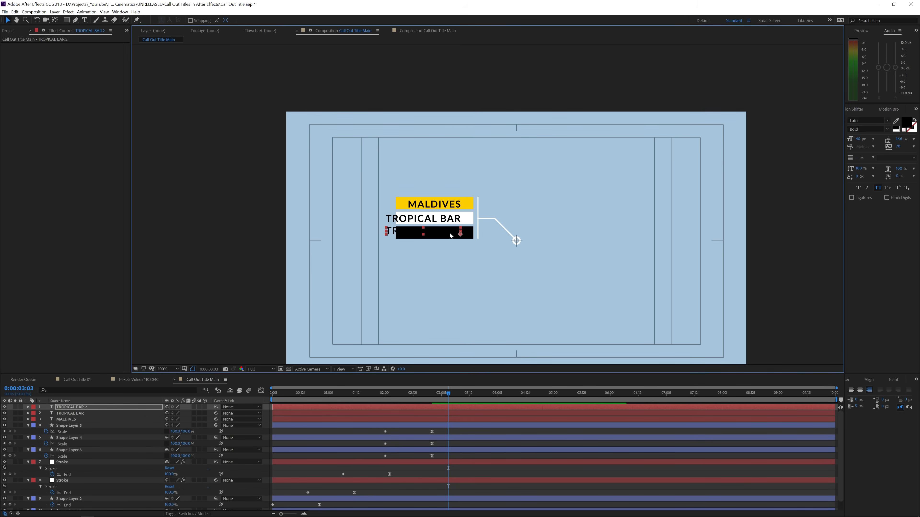
double_click(447, 234)
type("MOJITO $3")
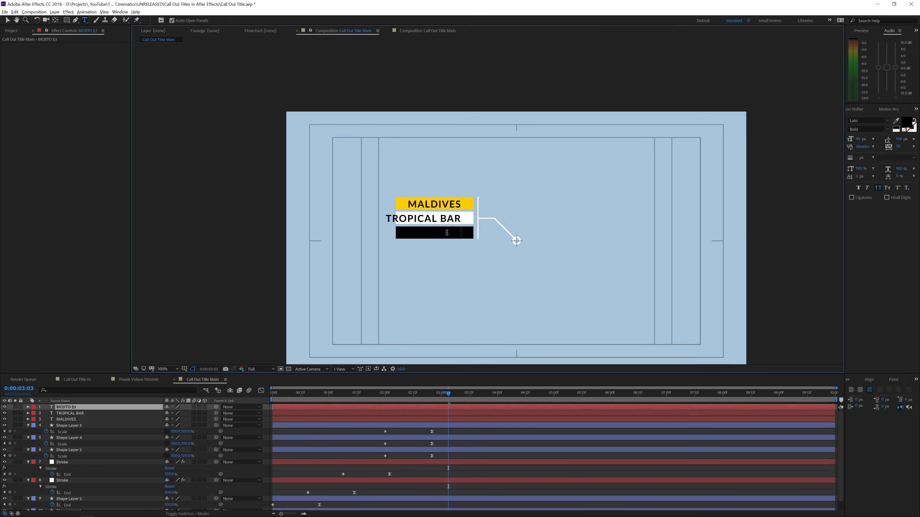
Set the MOJITO $3 text colour to white (FFFFFF) and centre the text vertically in the black bar
key("ctrl+a")
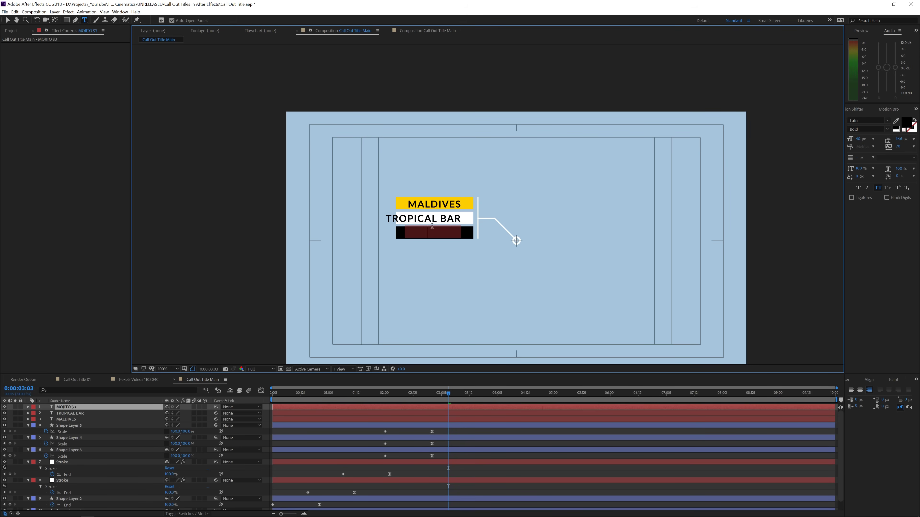
left_click(902, 126)
type("FFFFFF")
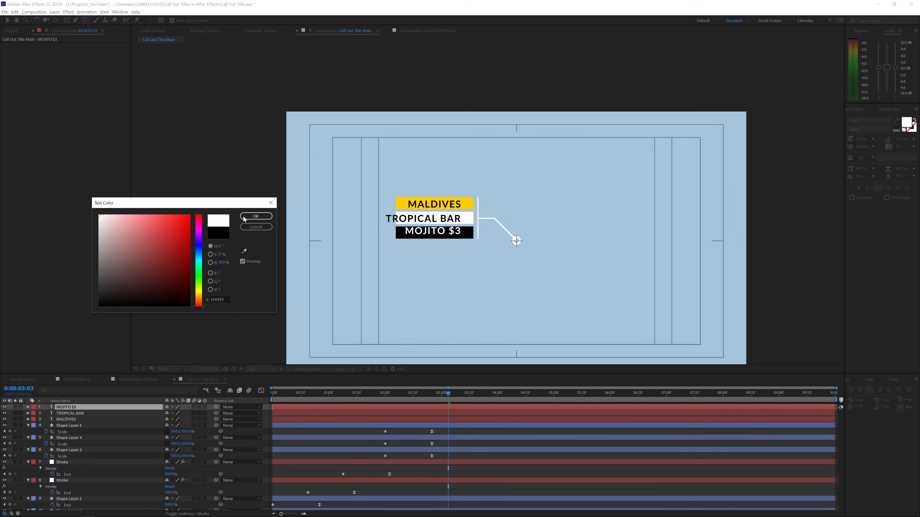
left_click(266, 216)
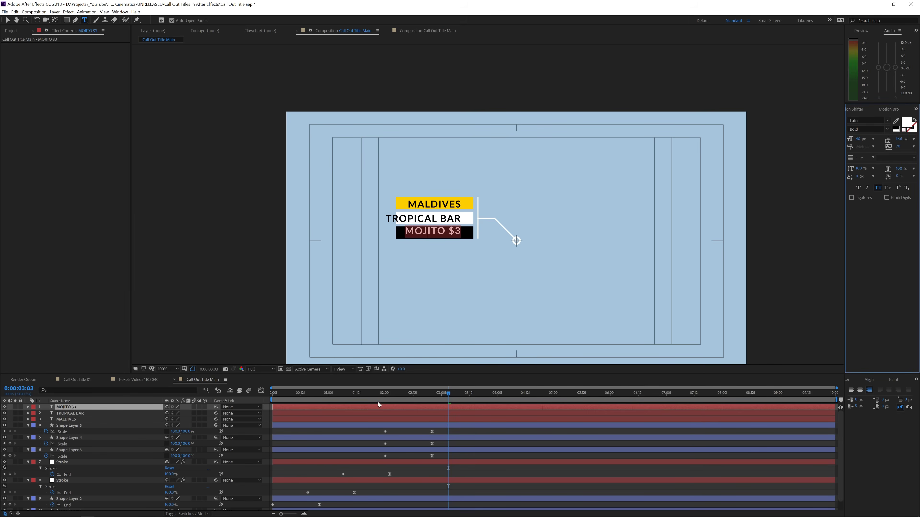
left_click(7, 20)
left_click_drag(450, 234, 450, 236)
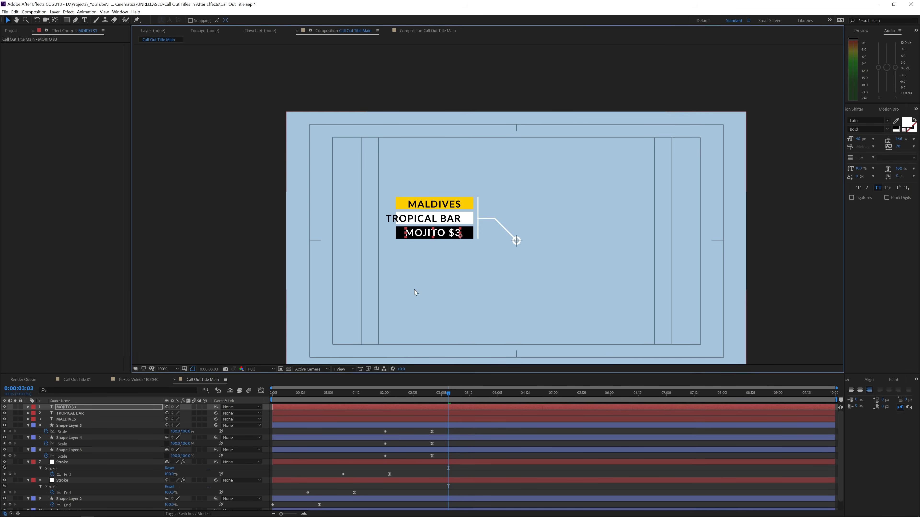
At the 0:00:02:20 Scale keyframes, widen the black bar to about 105% and the white bar to about 128% to fit their texts
left_click(446, 415)
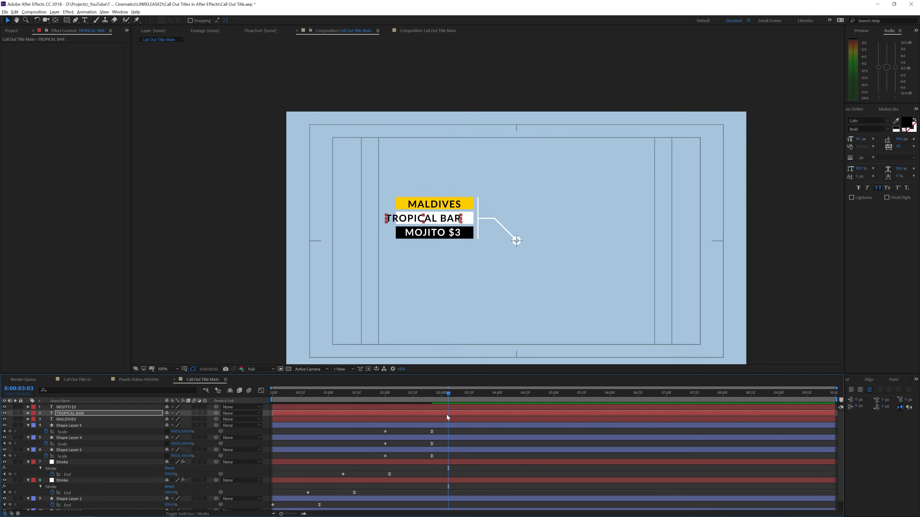
left_click(436, 427)
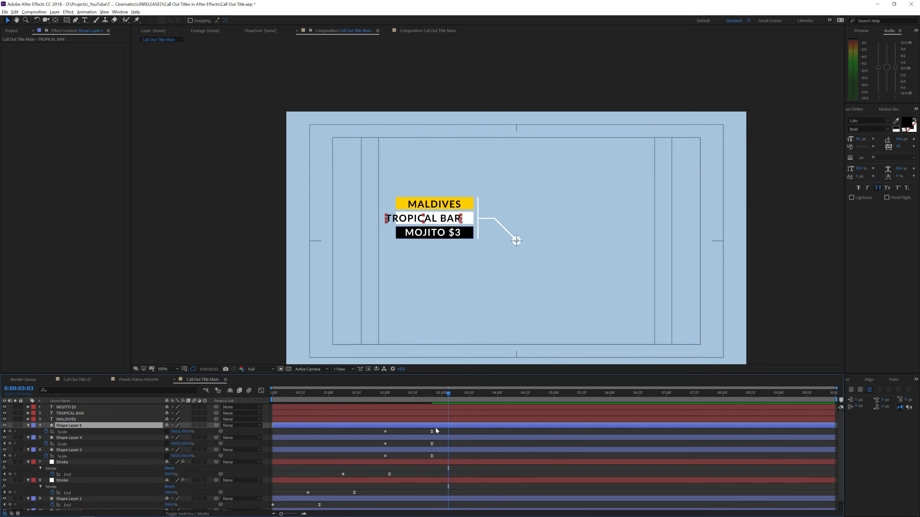
left_click(433, 394)
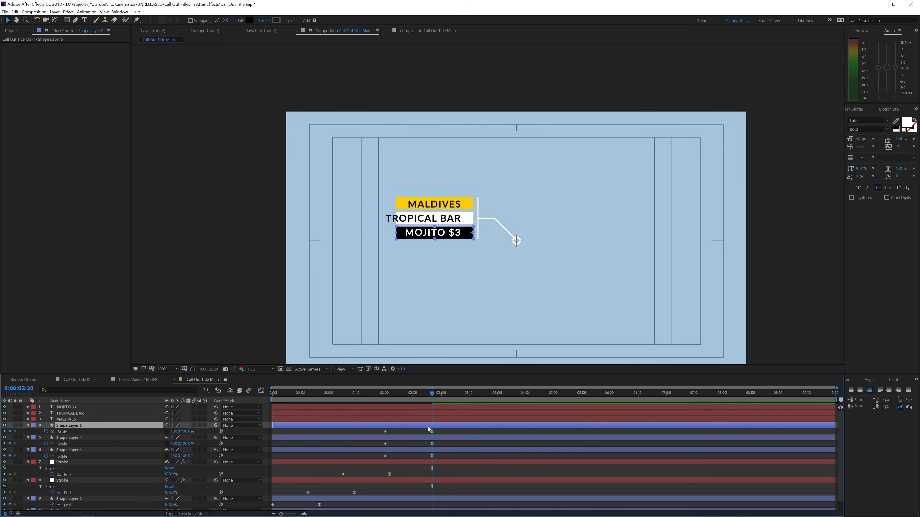
left_click_drag(395, 233, 392, 232)
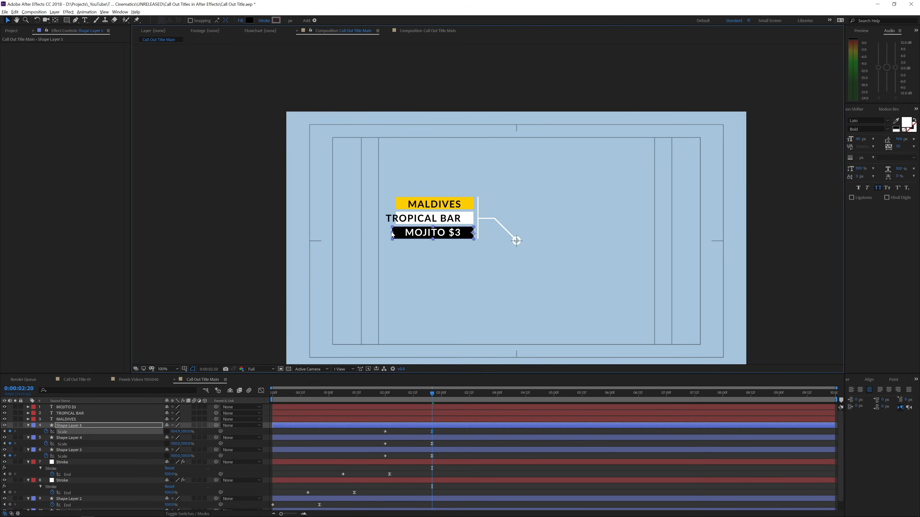
left_click(452, 438)
left_click_drag(397, 218, 375, 219)
left_click(445, 449)
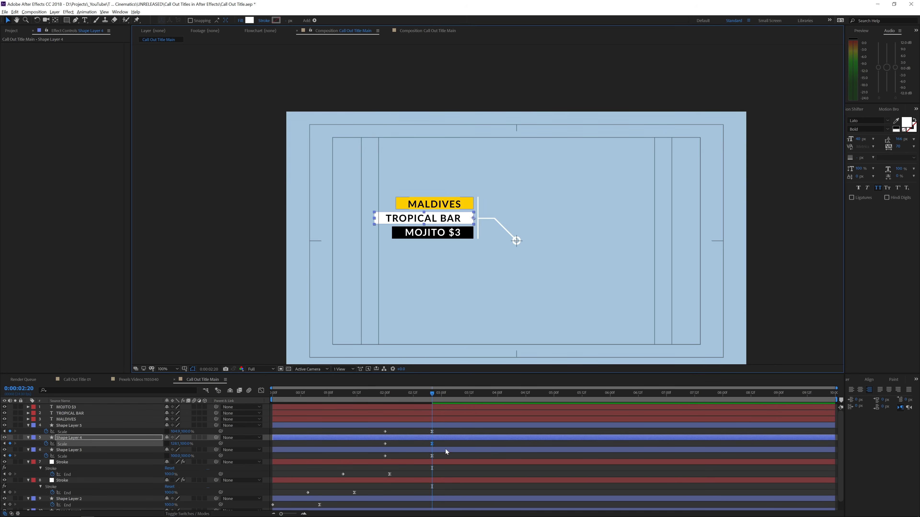
left_click(470, 444)
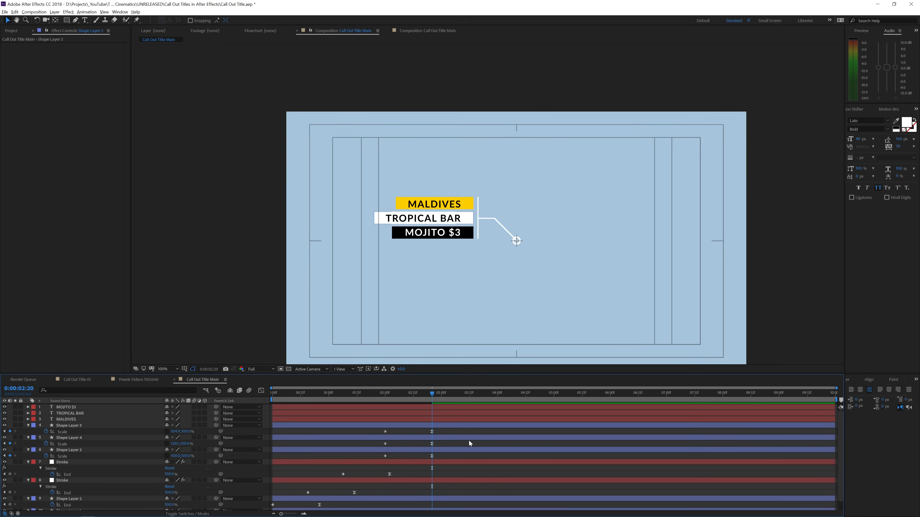
Duplicate the three bar layers and move the copies to the top of the layer stack
left_click(408, 426)
left_click(401, 449, "shift")
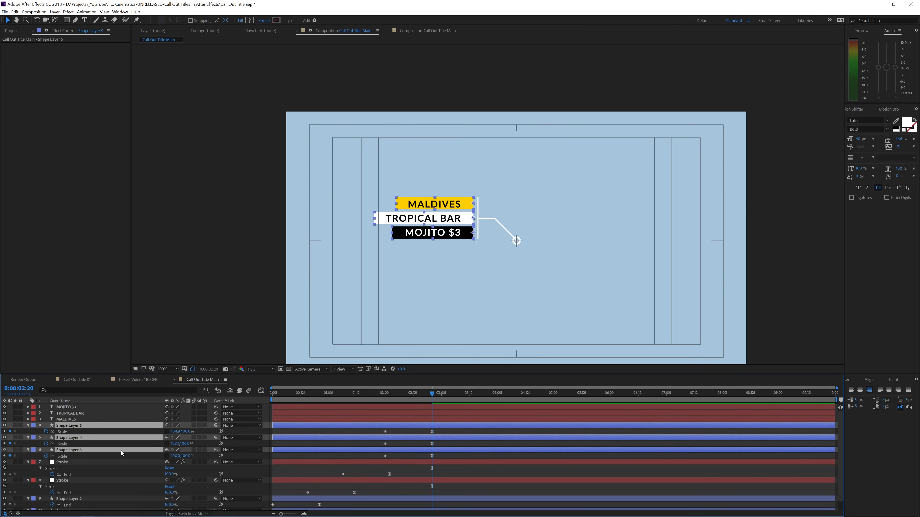
key("ctrl+d")
left_click_drag(90, 444, 80, 408)
Reorder the MALDIVES, TROPICAL BAR and MOJITO $3 layers so each sits directly below its bar's duplicate
left_click(62, 437)
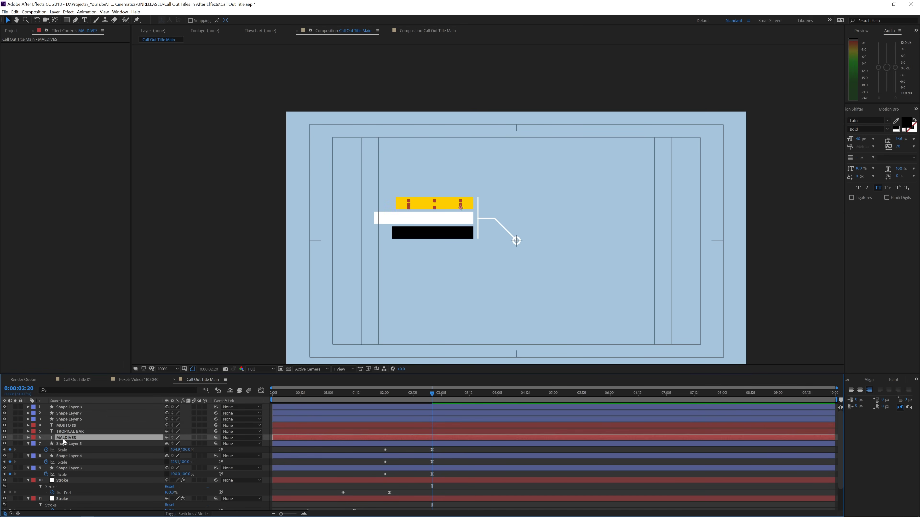
left_click_drag(67, 441, 74, 422)
left_click(67, 431)
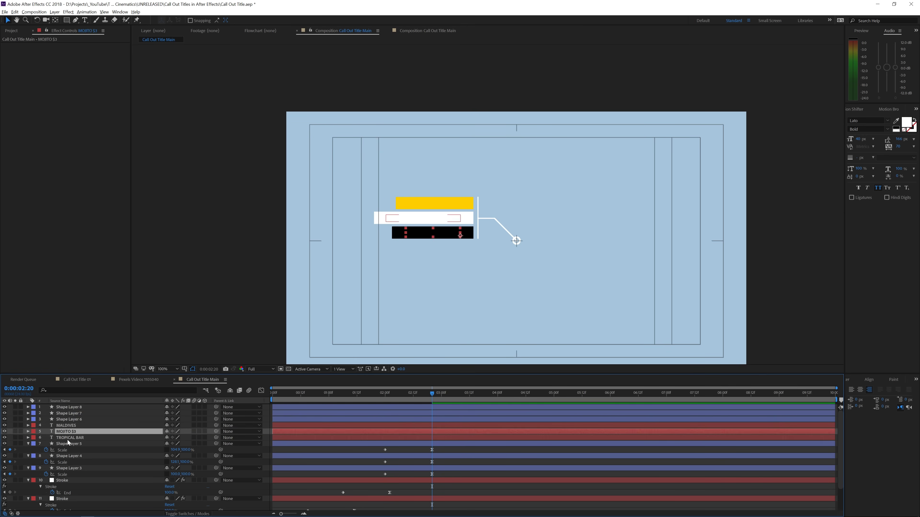
left_click_drag(67, 441, 69, 415)
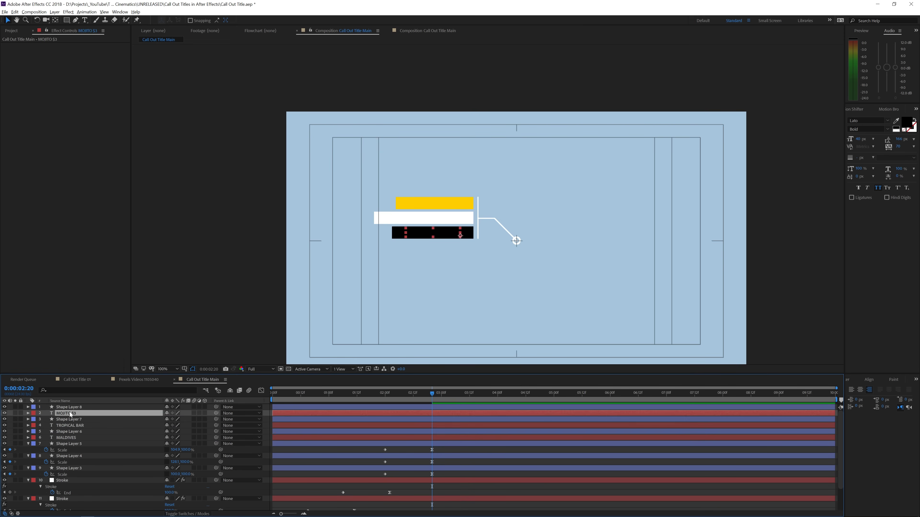
Show the track matte options and apply an Alpha Matte to the MOJITO $3 text from the bar duplicate directly above it
left_click(182, 513)
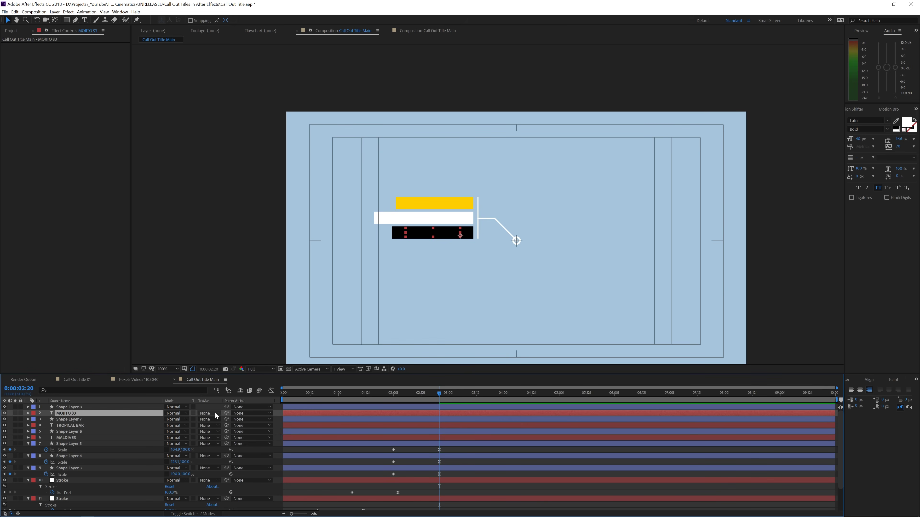
left_click_drag(431, 391, 401, 395)
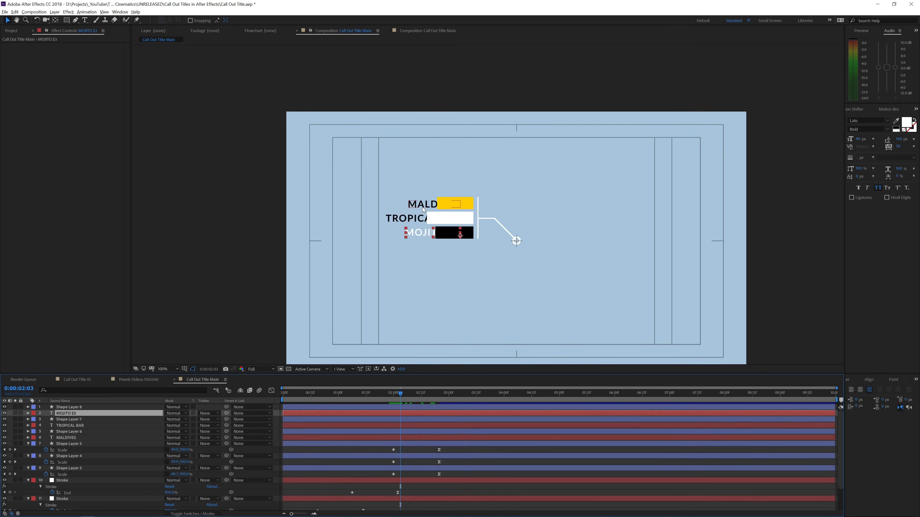
left_click(204, 413)
left_click(214, 430)
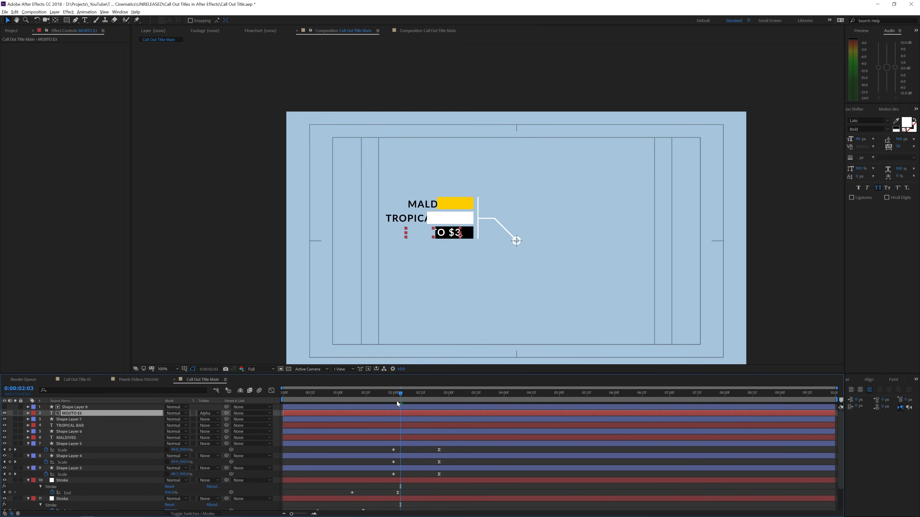
left_click_drag(387, 396, 411, 401)
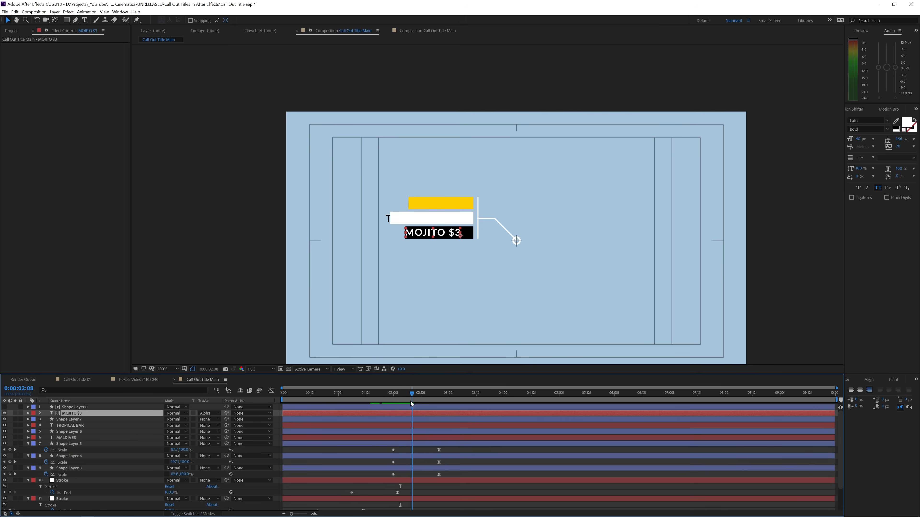
Apply Alpha Mattes to the TROPICAL BAR and MALDIVES texts from the bar duplicates directly above them
left_click(206, 428)
left_click(210, 439)
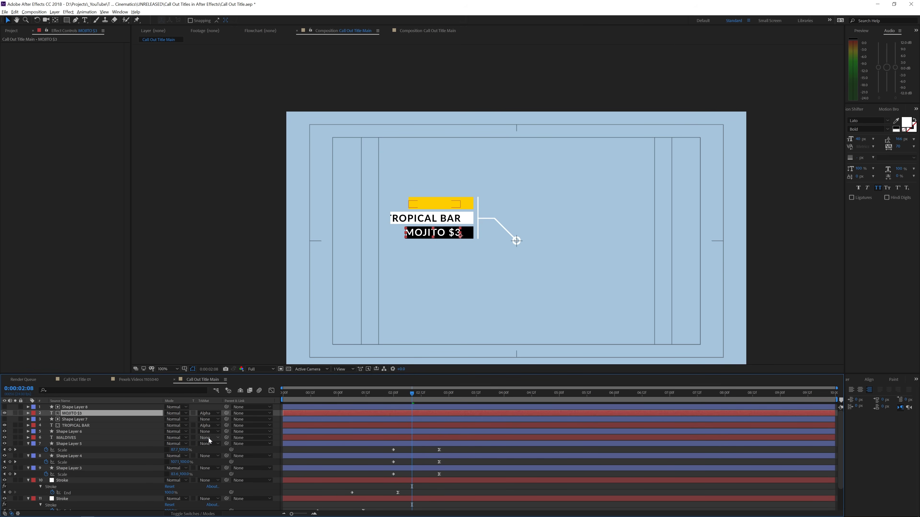
left_click(208, 438)
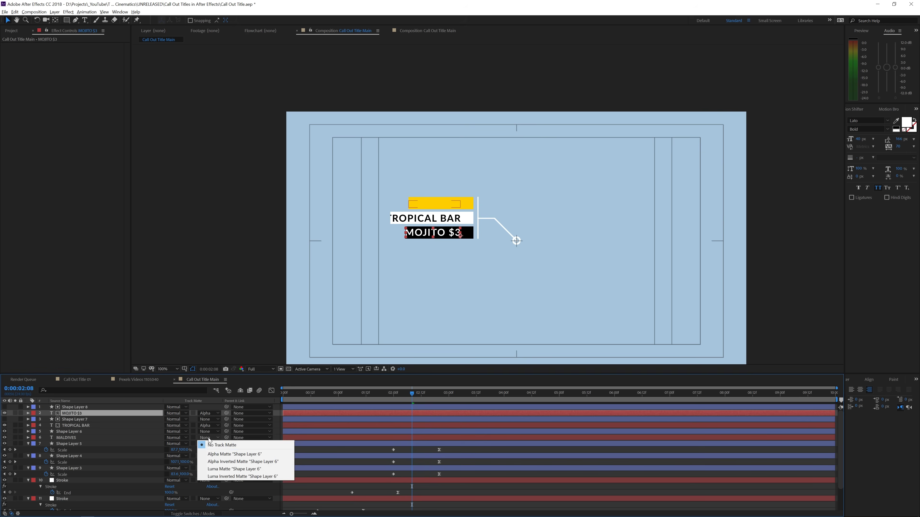
left_click(217, 453)
left_click_drag(398, 394, 420, 404)
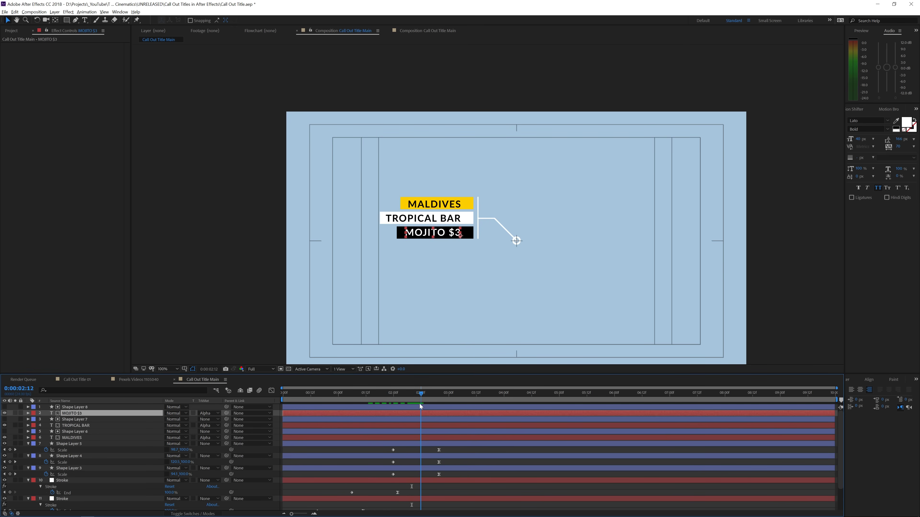
left_click_drag(429, 394, 438, 393)
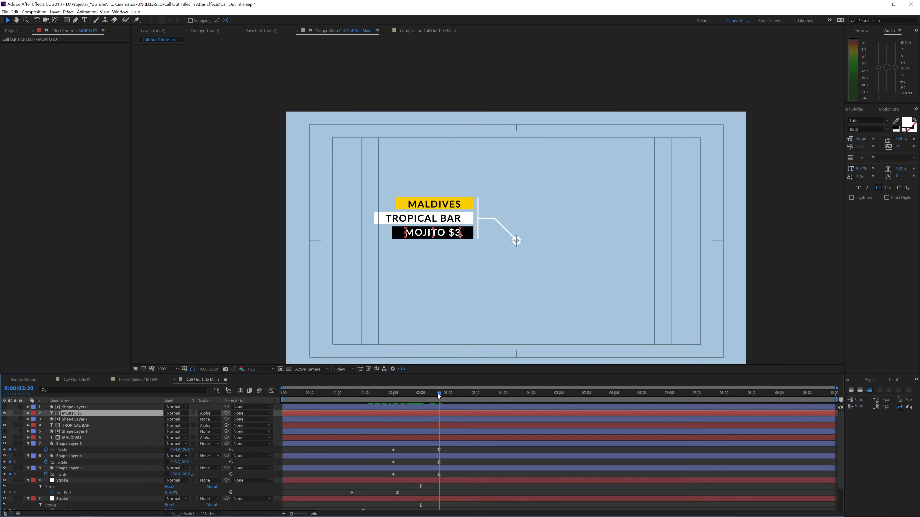
Keyframe Position on the three text layers at 0:00:02:20, and at 0:00:02:00 shift them about 230 px to the left
left_click(76, 426, "ctrl")
left_click(74, 437, "ctrl")
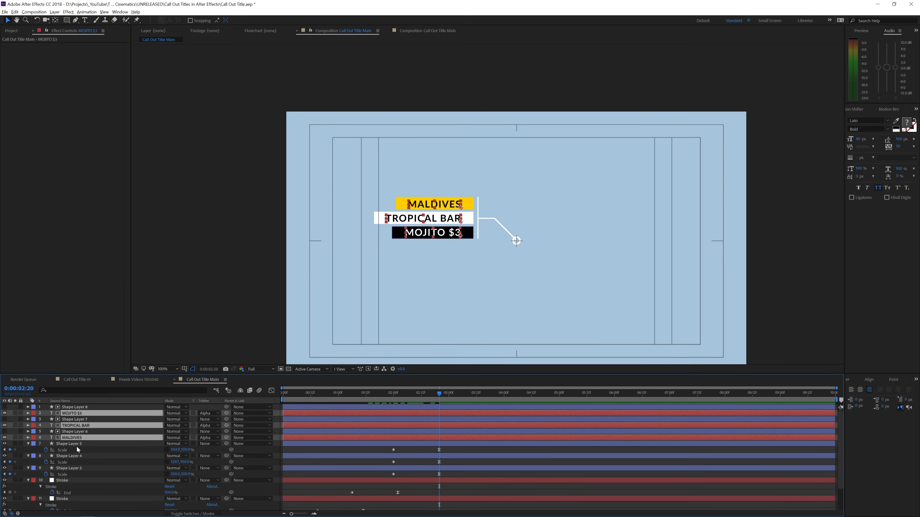
key("p")
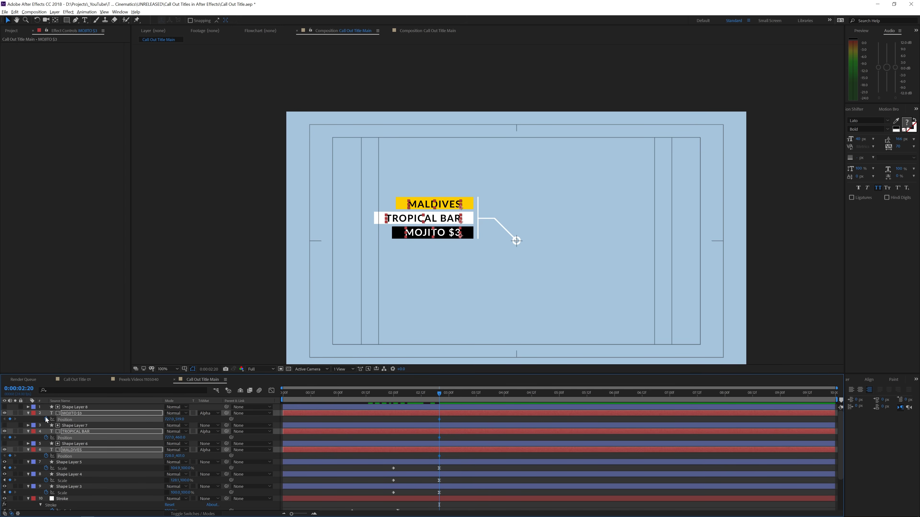
left_click_drag(439, 394, 392, 395)
left_click_drag(165, 419, 81, 419)
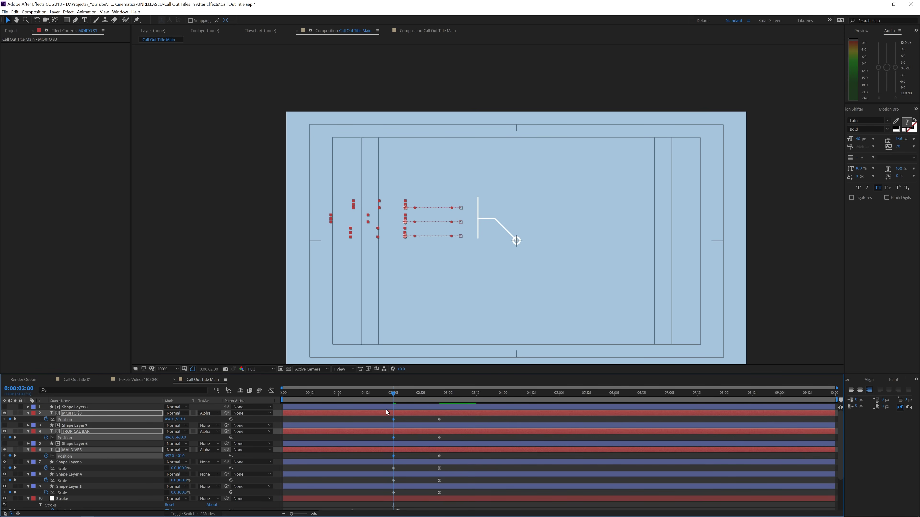
Ease the three texts' final Position keyframes, lengthen their incoming influence in the speed graph, and preview the motion
left_click_drag(396, 395, 434, 457)
right_click(439, 456)
mouse_move(460, 454)
left_click(576, 410)
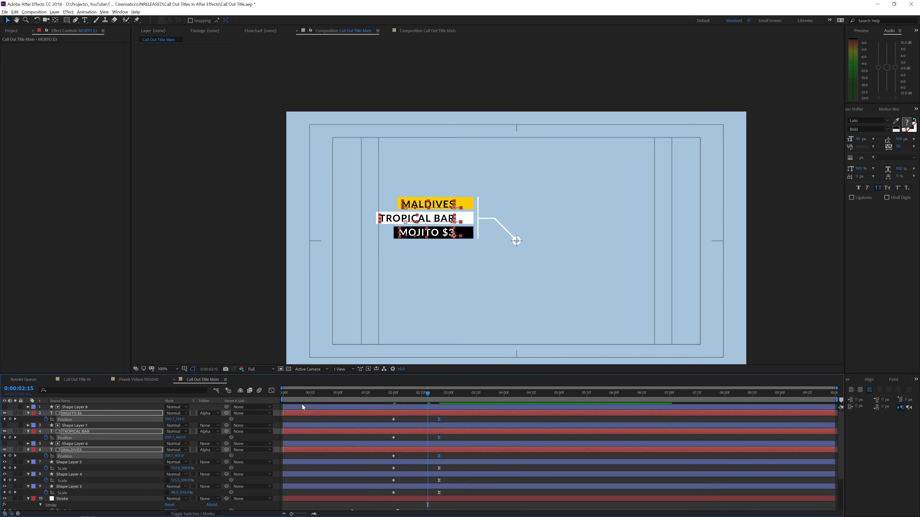
left_click(272, 391)
left_click_drag(432, 489, 413, 492)
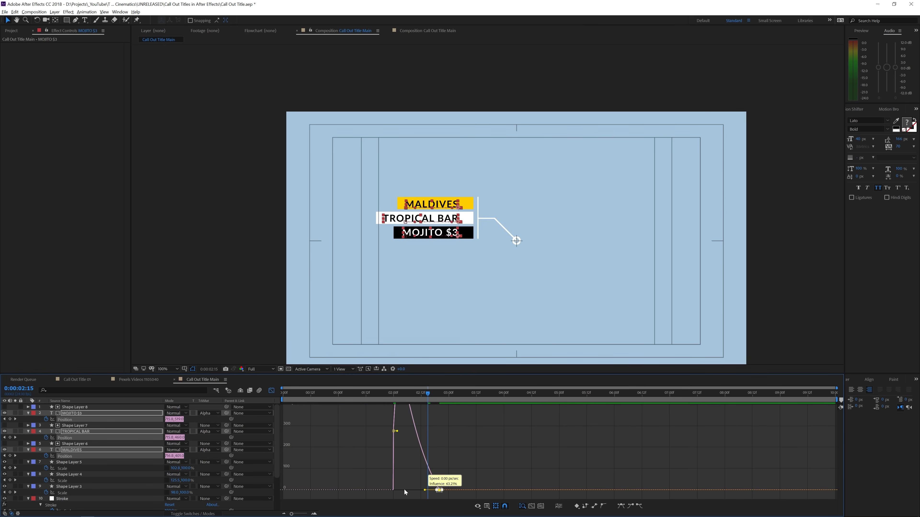
left_click(272, 390)
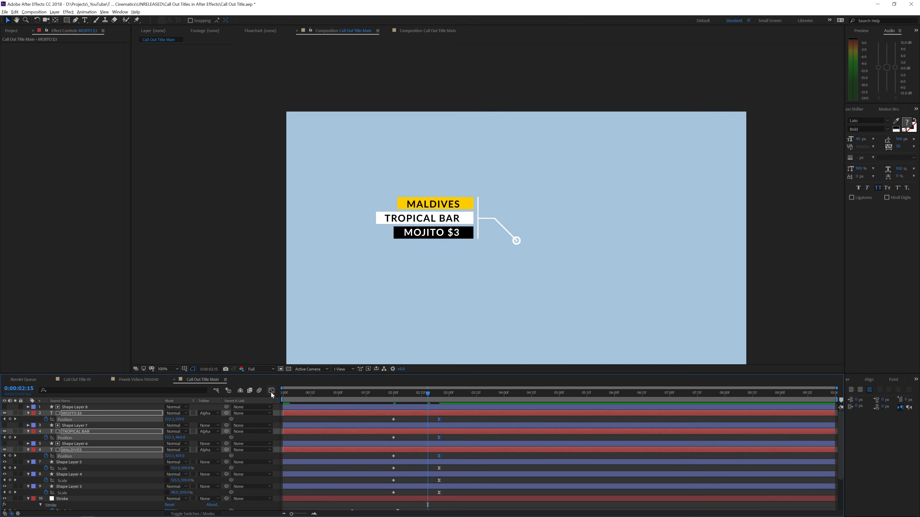
key("space")
left_click(413, 391)
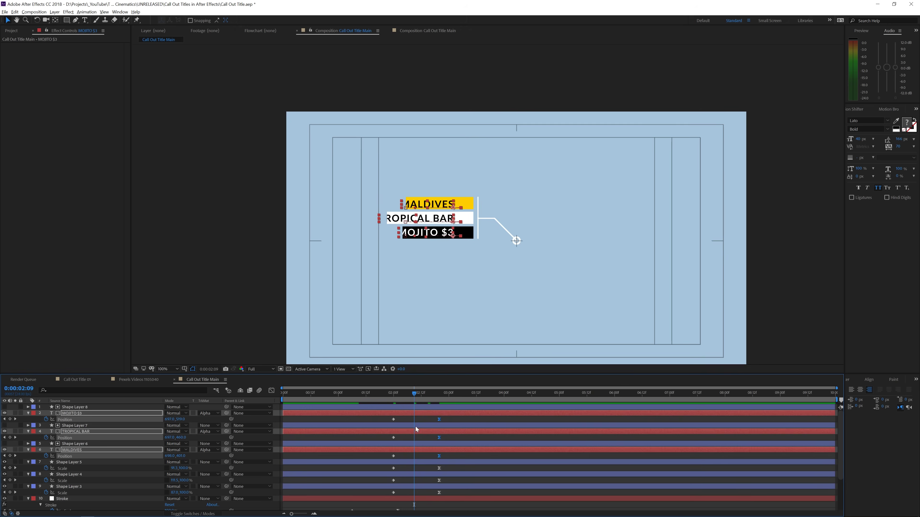
Give the MALDIVES text, its matte and the yellow bar a Yellow label and place them together in the layer stack
left_click(358, 454)
left_click(80, 443)
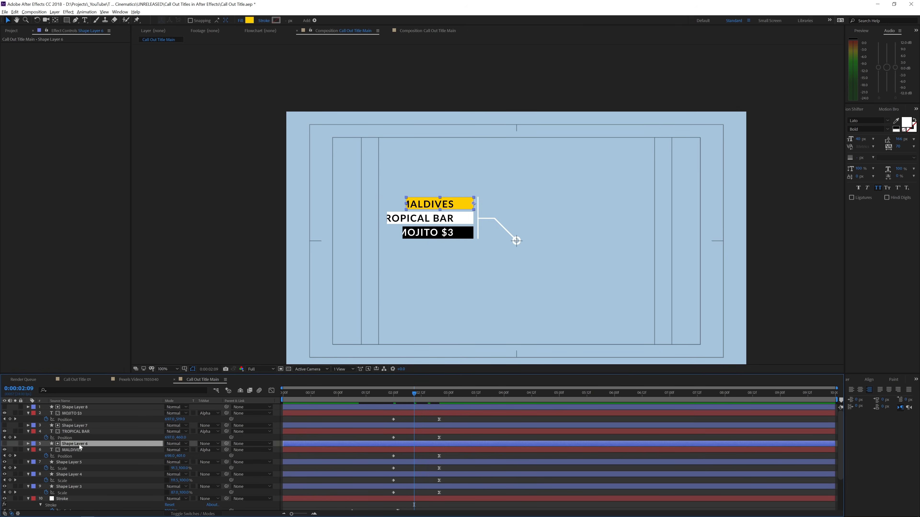
left_click(75, 448, "shift")
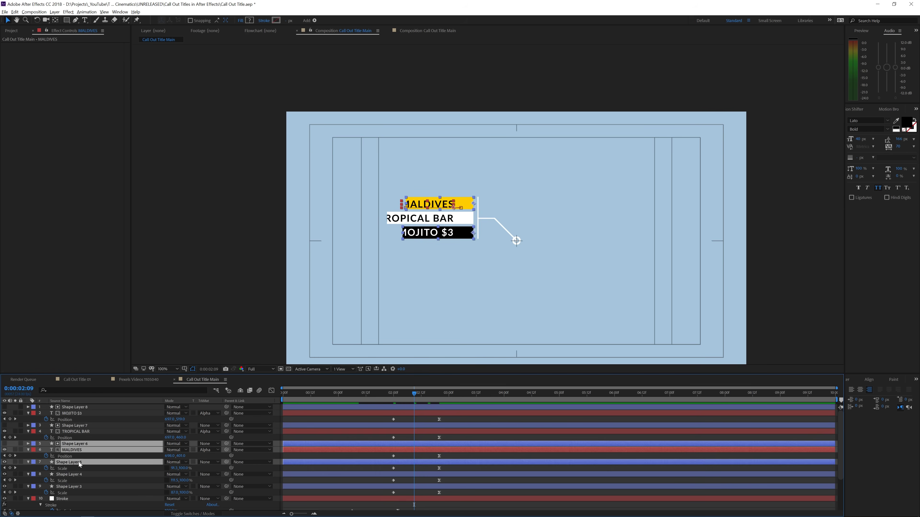
left_click(77, 487, "ctrl")
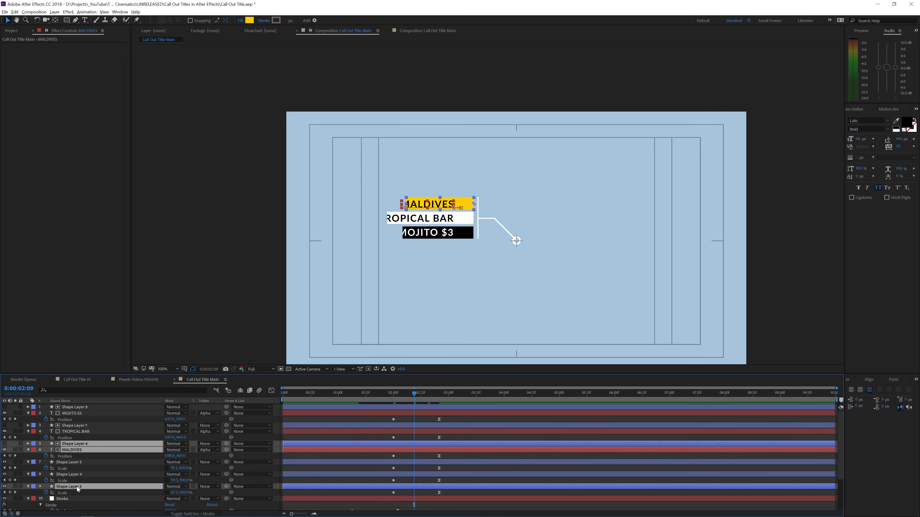
left_click(33, 450)
left_click(54, 340)
left_click_drag(89, 451, 75, 486)
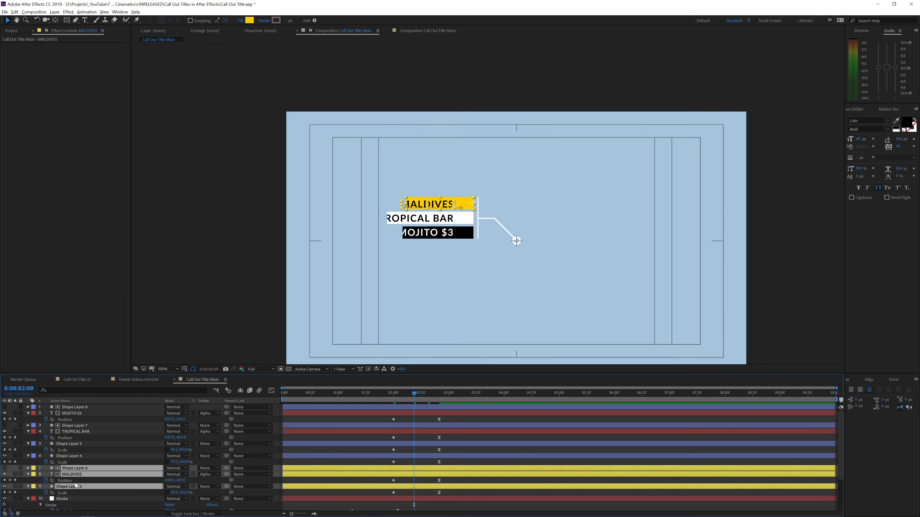
Group the TROPICAL BAR text, its matte and the white bar under a Red label, and delay them about 4 frames
left_click(387, 457)
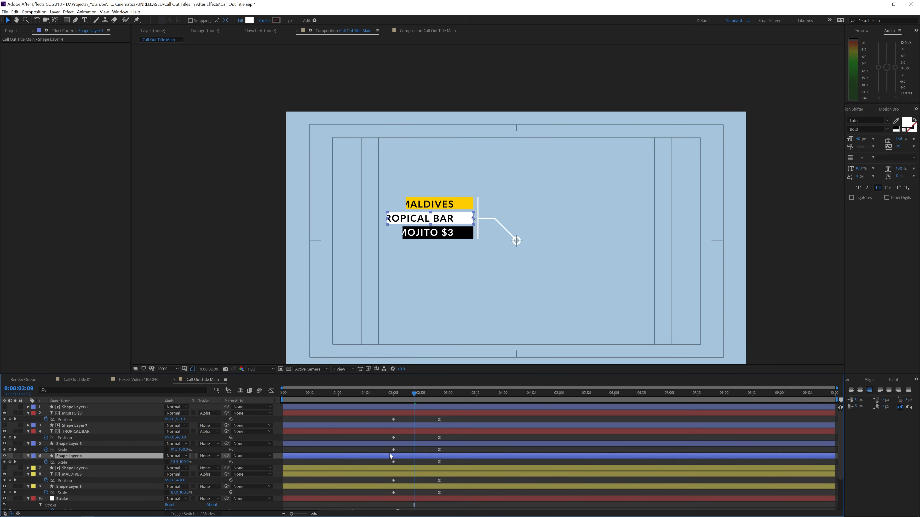
left_click(403, 443, "ctrl")
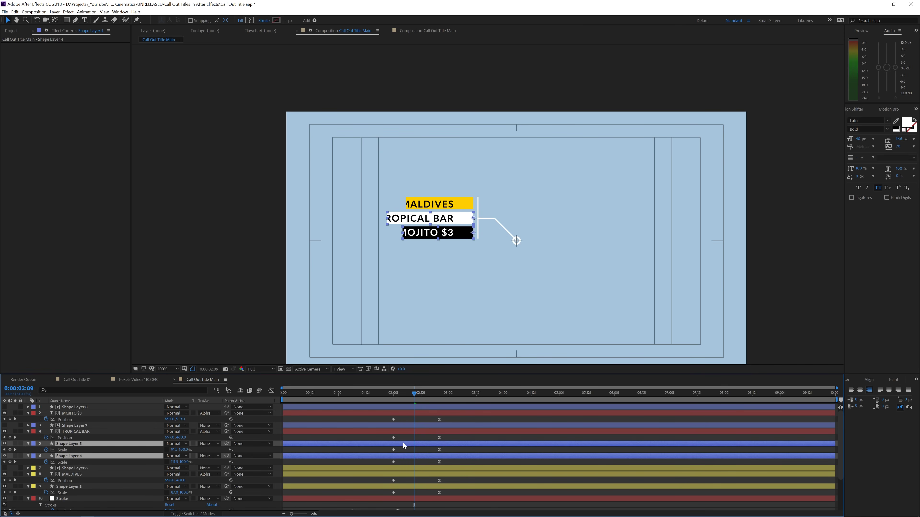
left_click(403, 443, "ctrl")
left_click(409, 431, "ctrl")
left_click(413, 425, "ctrl")
left_click(33, 432)
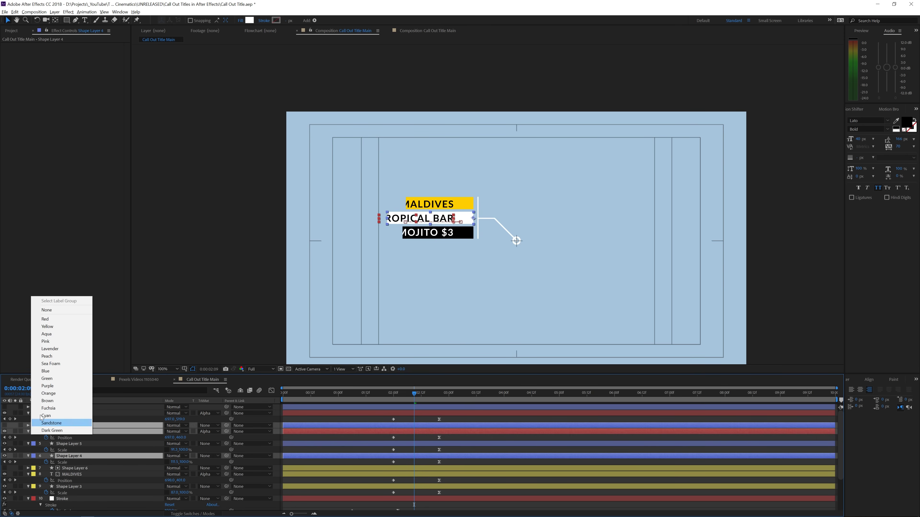
left_click(45, 320)
left_click_drag(94, 437, 74, 469)
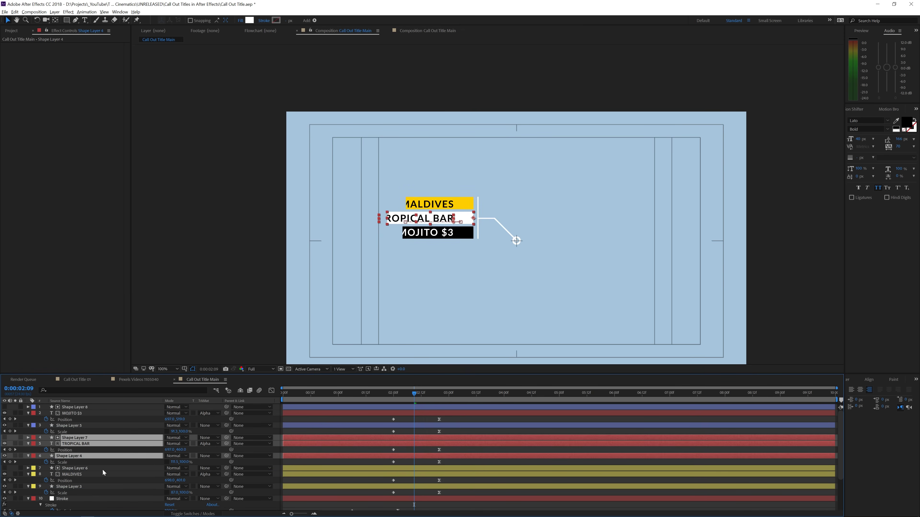
left_click_drag(400, 438, 410, 437)
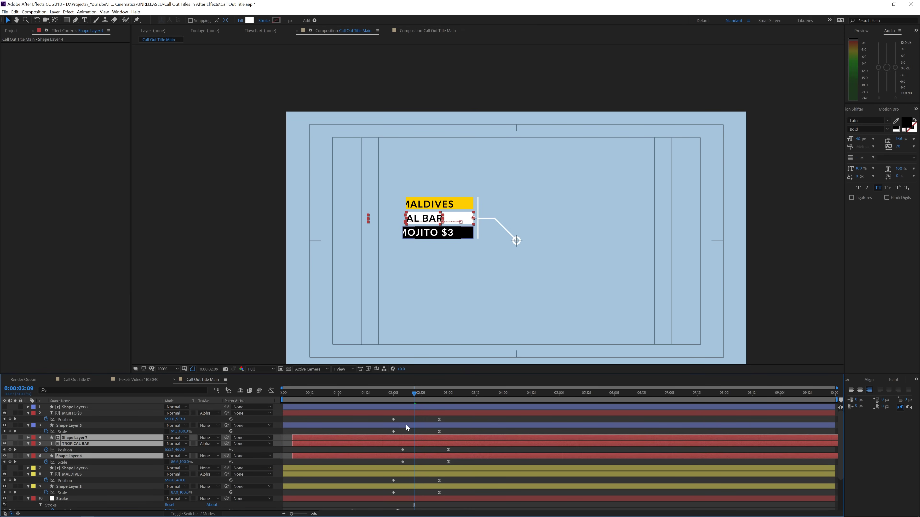
Give the MOJITO $3 text, its matte and the black bar a Peach label, and delay them about 10 frames
left_click(406, 426)
left_click(410, 407, "shift")
left_click(33, 407)
left_click(53, 335)
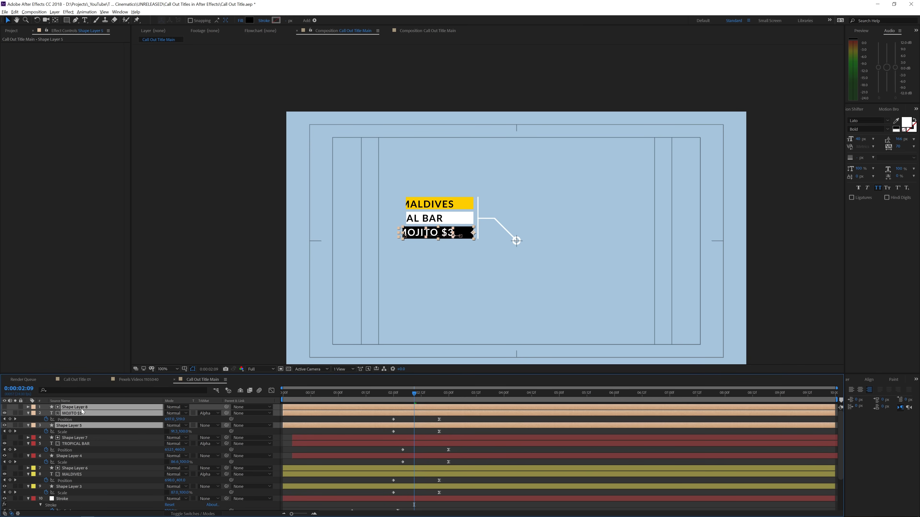
left_click_drag(305, 406, 329, 407)
key("space")
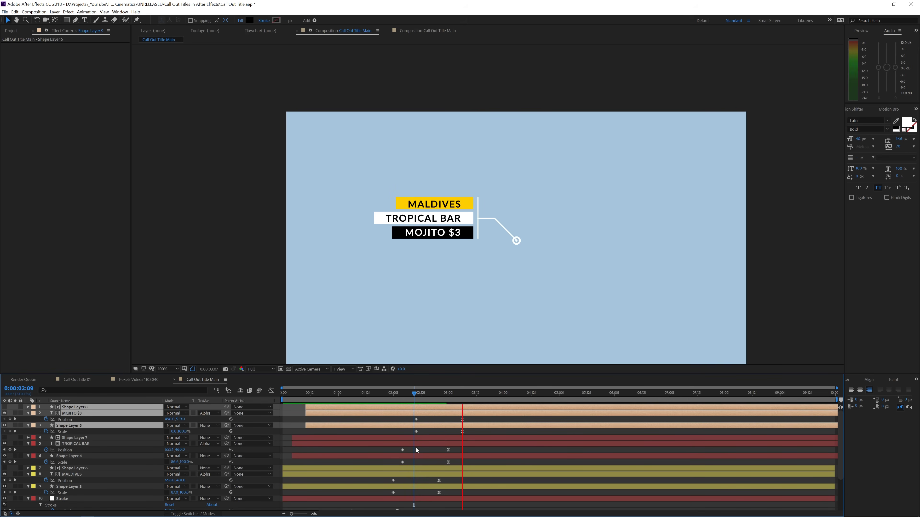
left_click(469, 399)
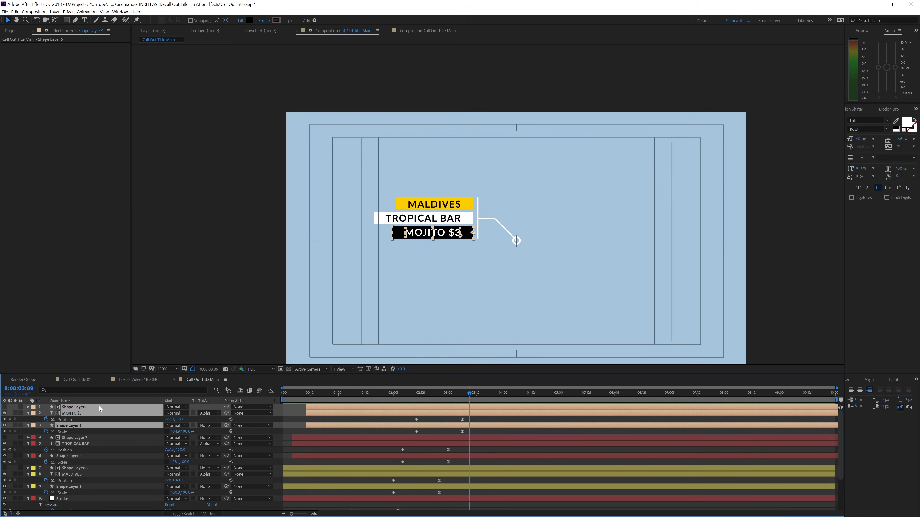
Create a composition from the Pexels Videos 1105040.mp4 footage and run 3D Camera Tracker on it with Detailed Analysis
left_click(5, 32)
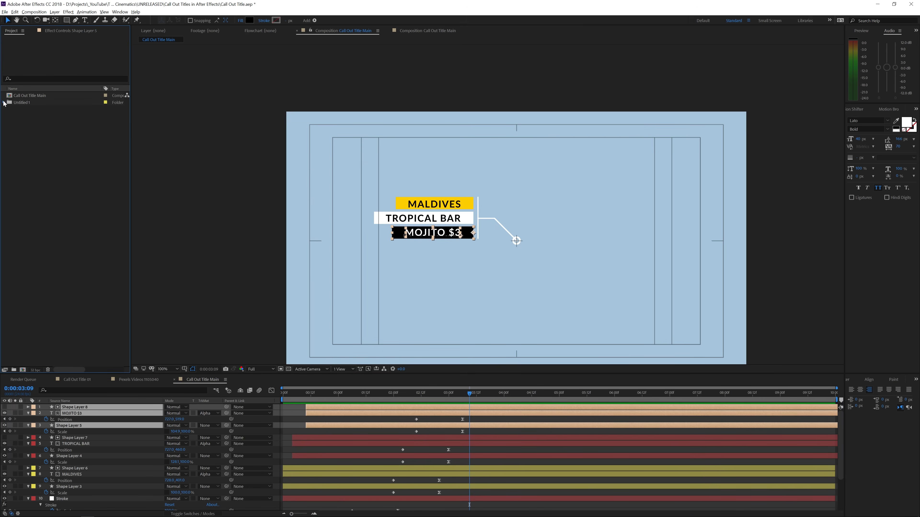
left_click_drag(32, 123, 22, 373)
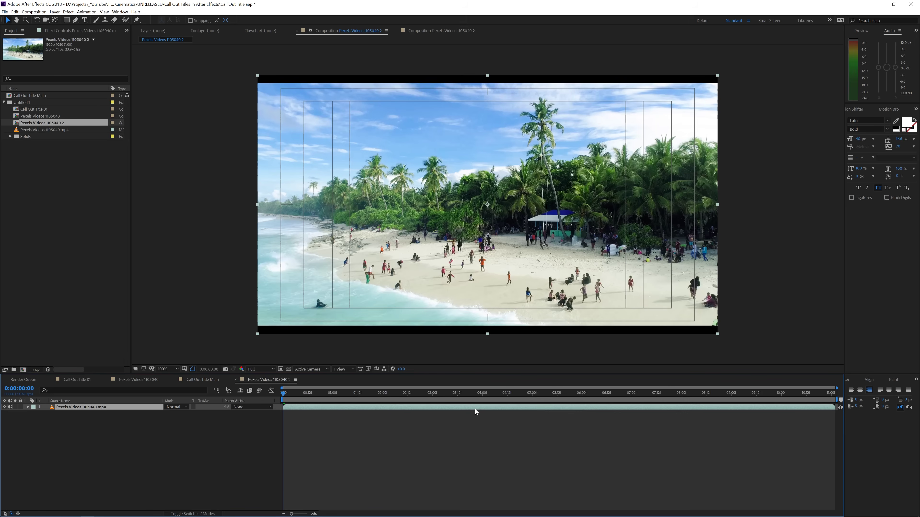
left_click(849, 379)
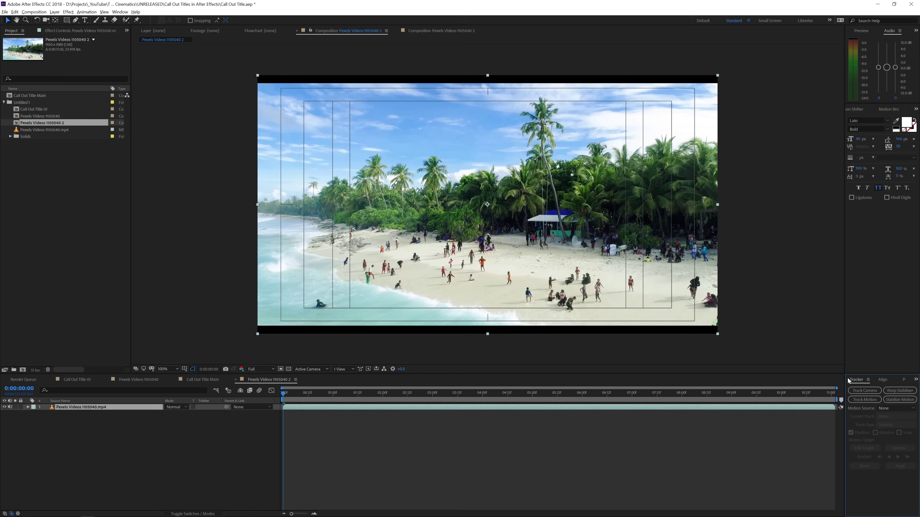
left_click(865, 391)
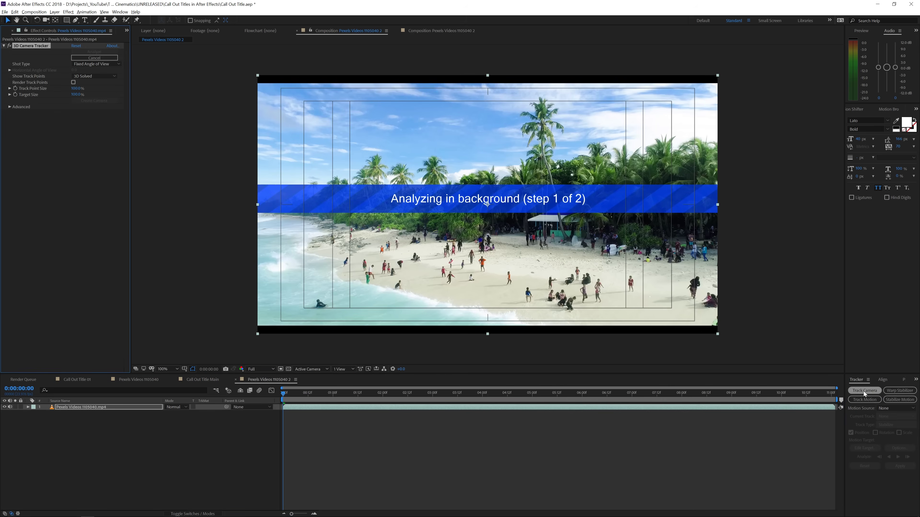
left_click(10, 107)
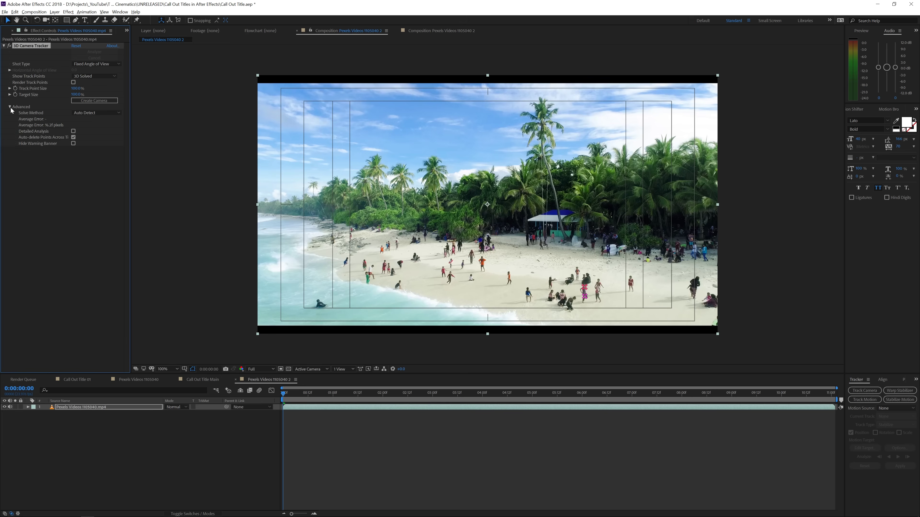
left_click(73, 132)
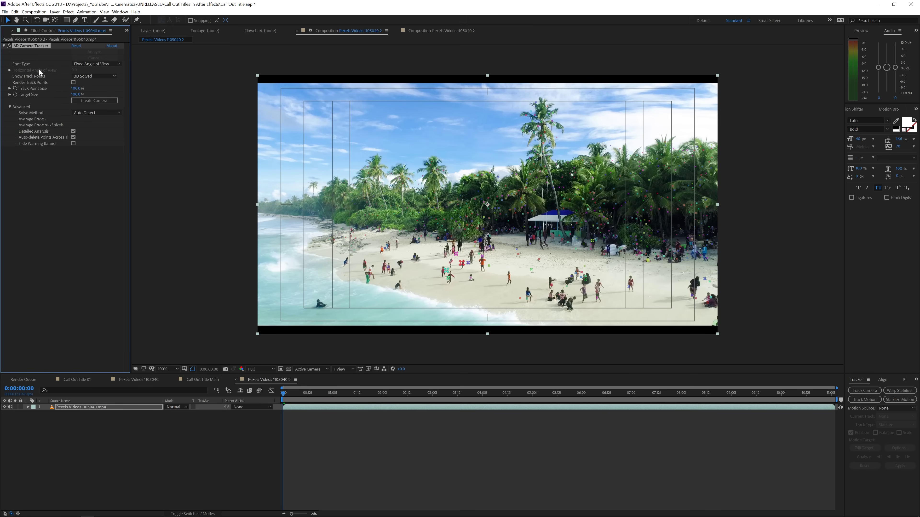
Create a null and camera from the track points beside the blue-roofed beach hut
right_click(530, 235)
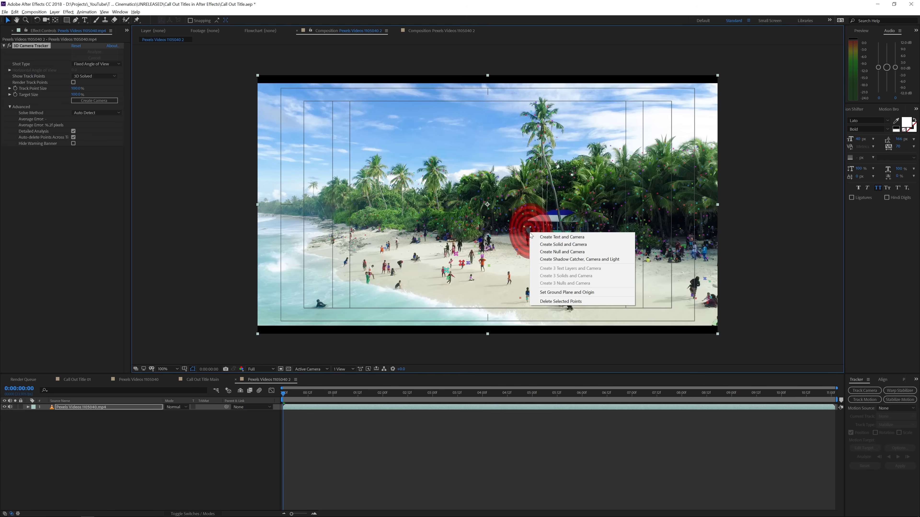
left_click(562, 251)
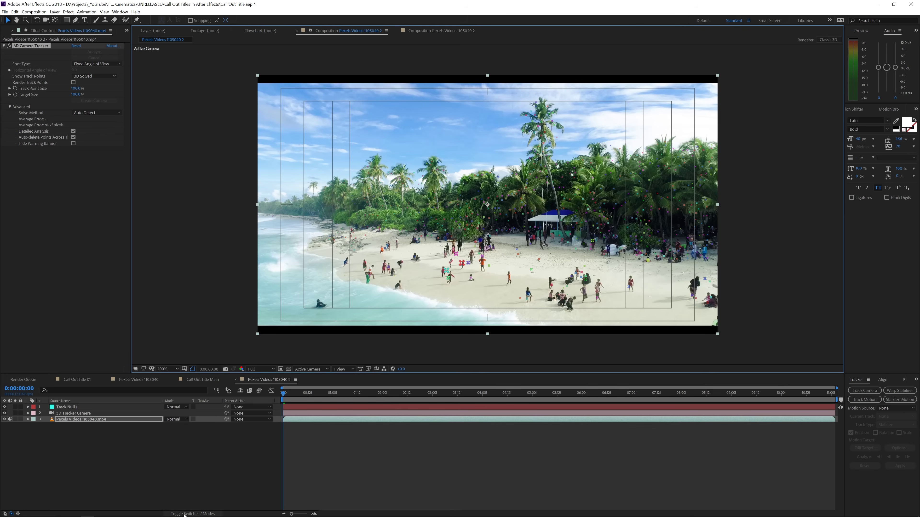
Add the Call Out Title Main composition above Track Null 1 in the tracked beach composition and make it a 3D layer
left_click(193, 514)
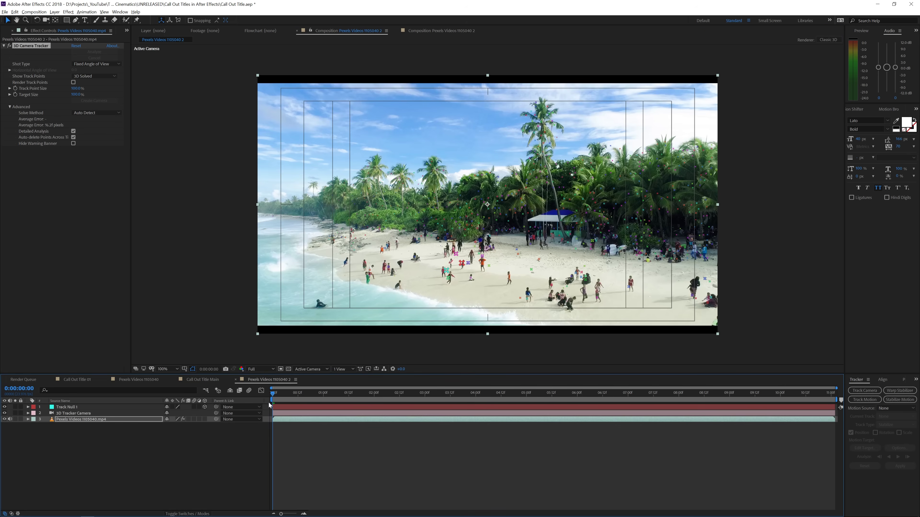
left_click(7, 31)
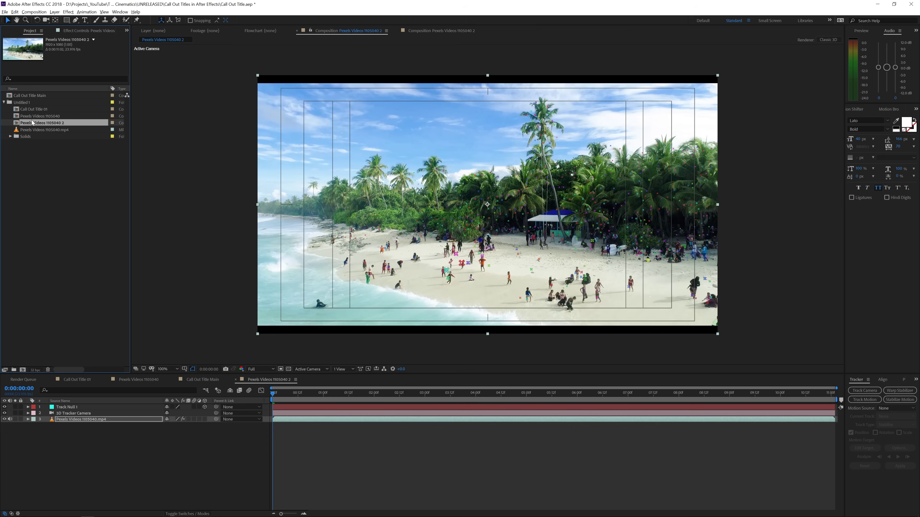
left_click(21, 96)
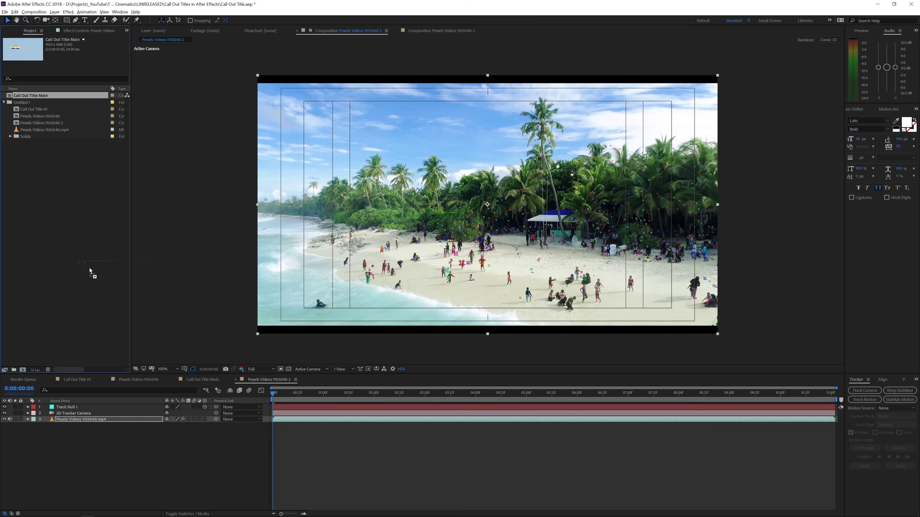
left_click_drag(81, 382, 432, 394)
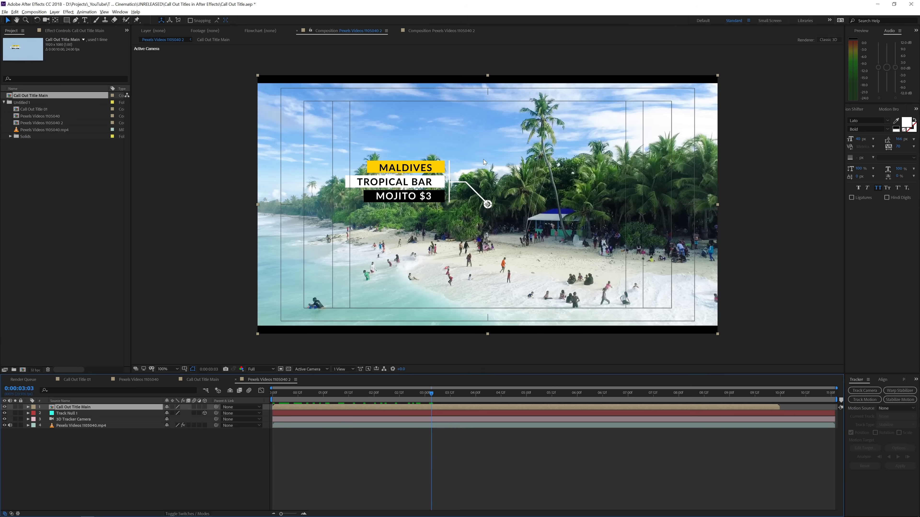
left_click(204, 407)
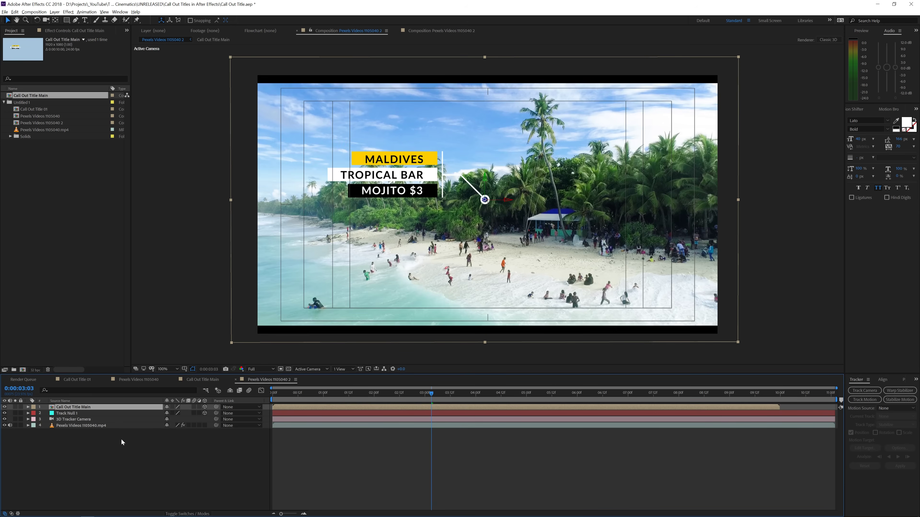
Copy Track Null 1's Position onto the Call Out Title Main layer
left_click(78, 414)
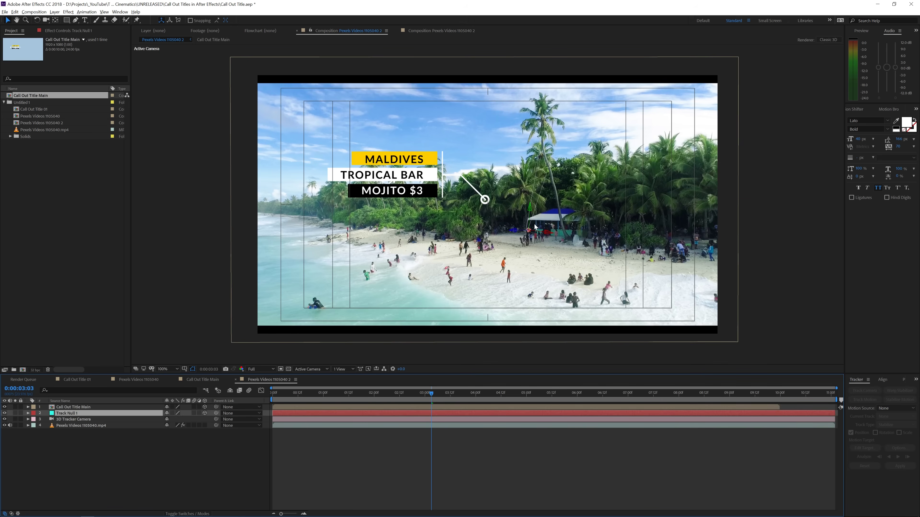
key("p")
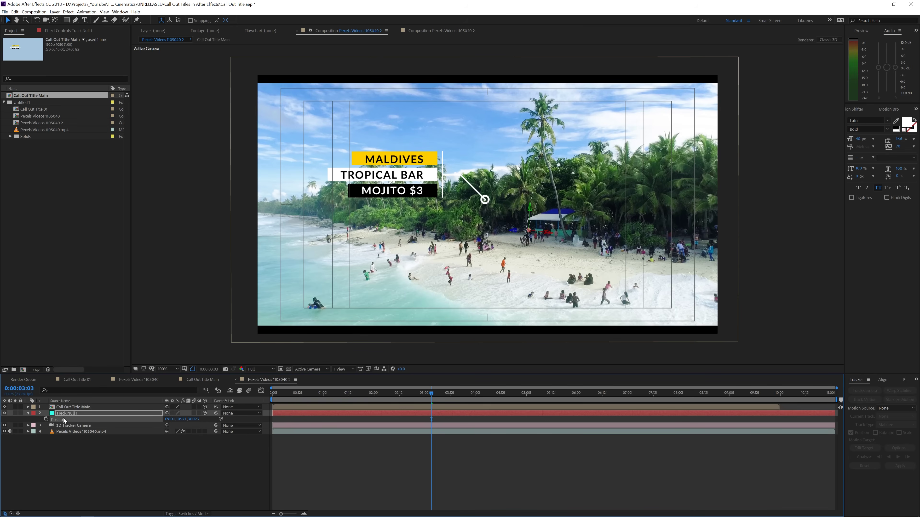
left_click(68, 407)
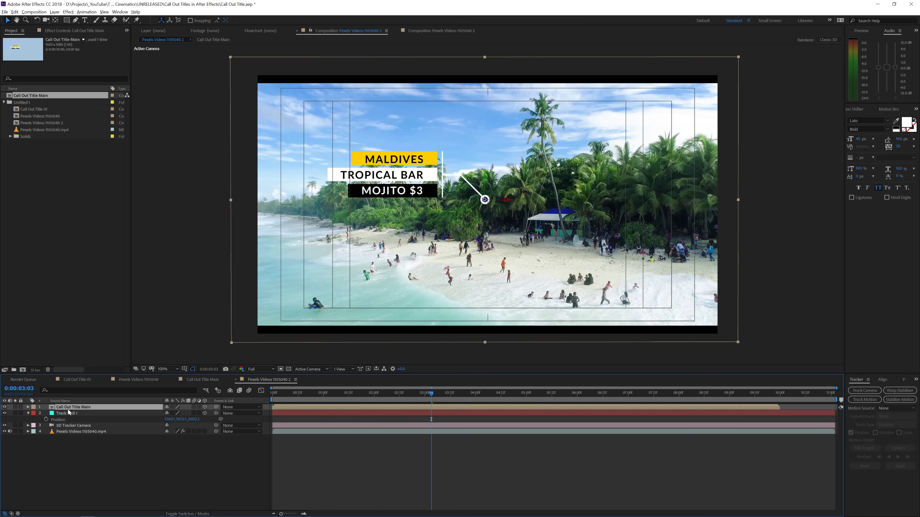
key("ctrl+v")
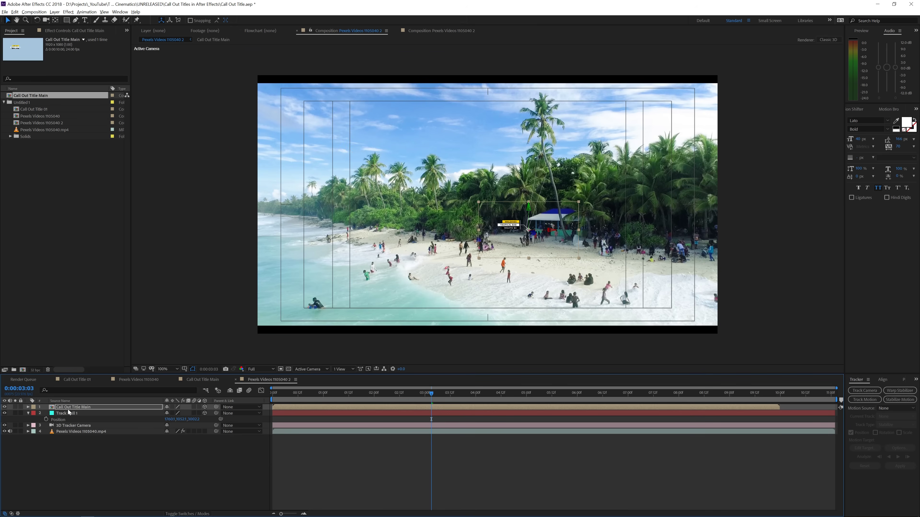
Scale the Call Out Title Main layer to about 267% and move it up so its pointer circle sits at the hut's roof edge
key("s")
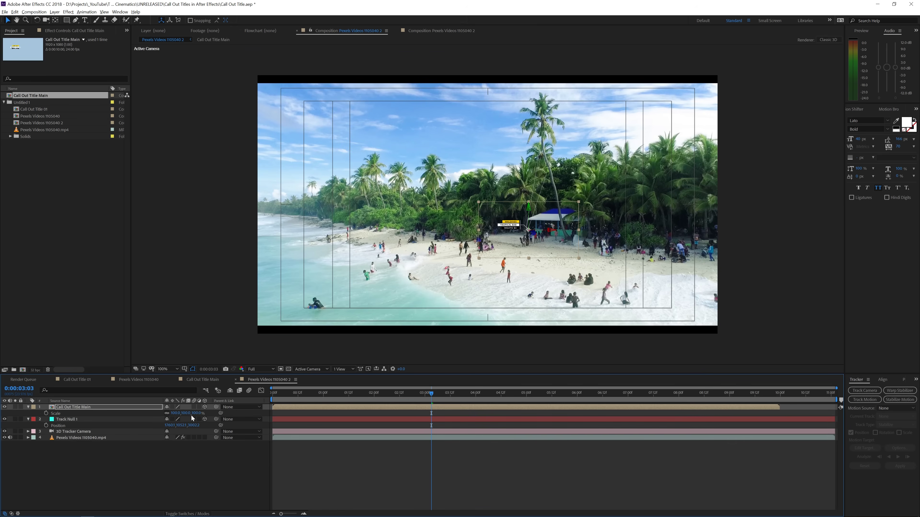
left_click_drag(186, 413, 250, 419)
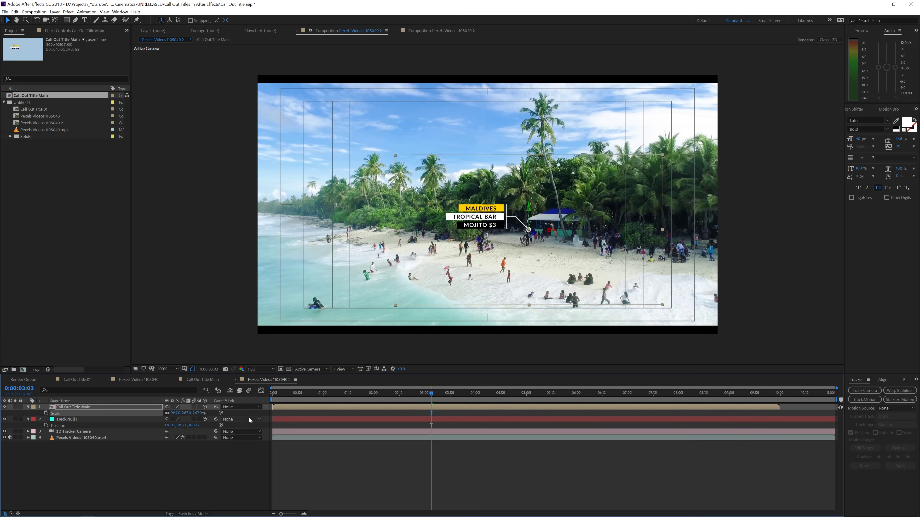
left_click_drag(496, 217, 494, 206)
left_click(438, 455)
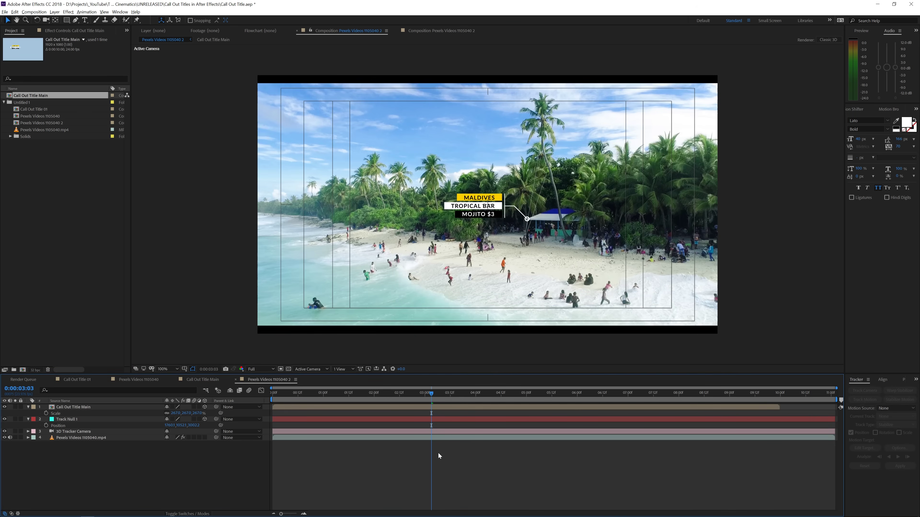
Preview the tracked title without guides, and shift the Call Out Title Main layer to start at about 0:00:02:16
key("apostrophe")
key("space")
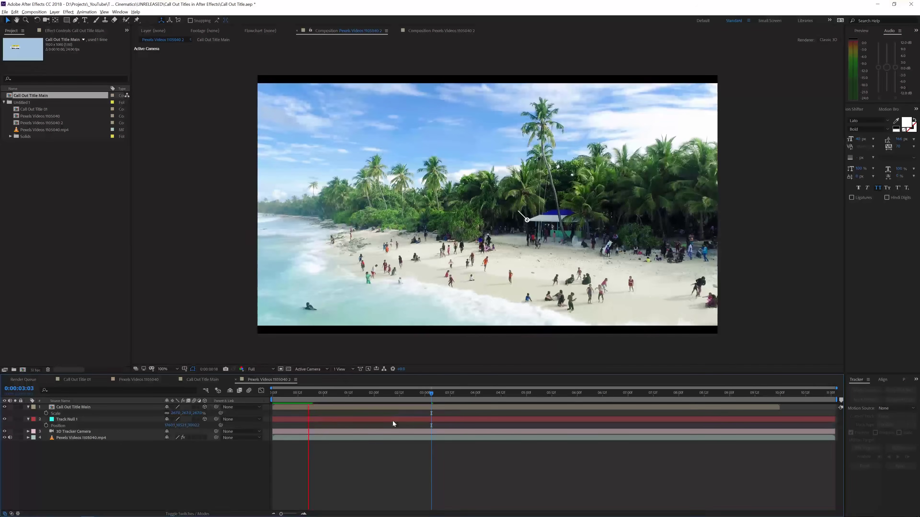
left_click(409, 394)
left_click_drag(398, 407, 527, 403)
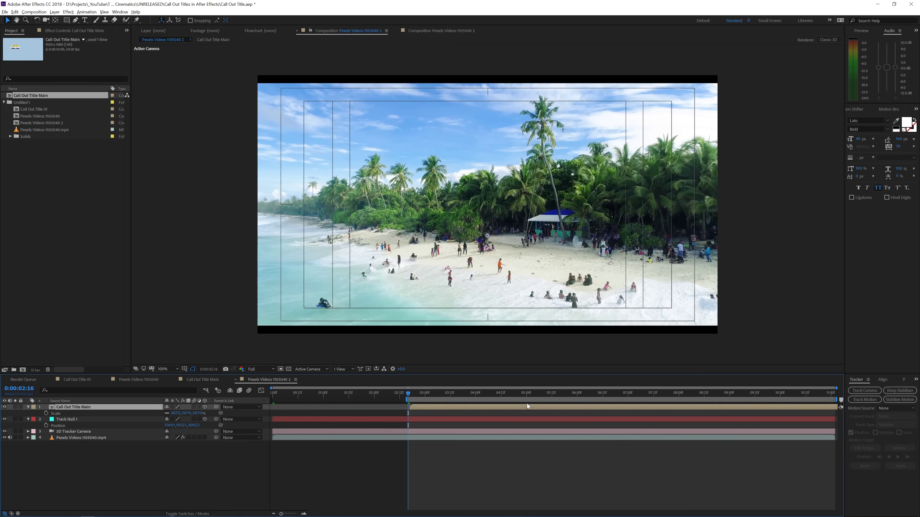
Play back the delayed call-out title to check its animation and tracking against the beach hut
key("space")
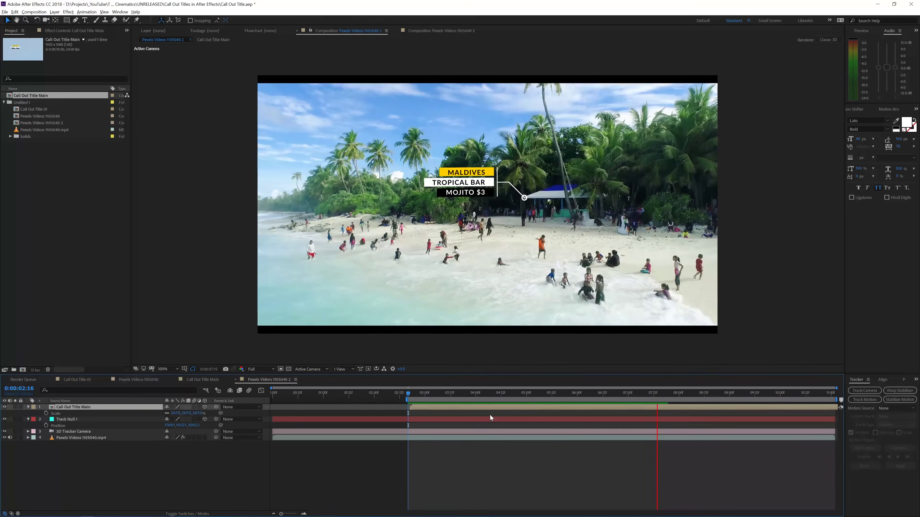
left_click(514, 395)
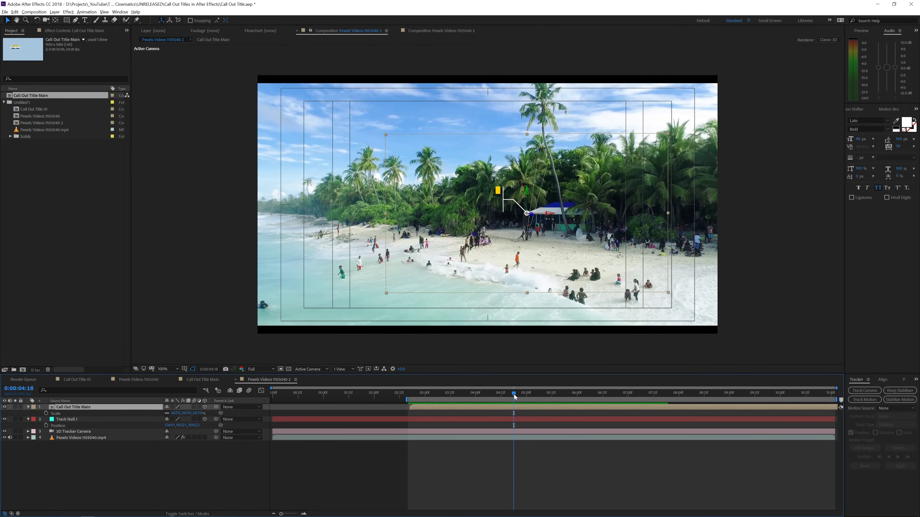
key("space")
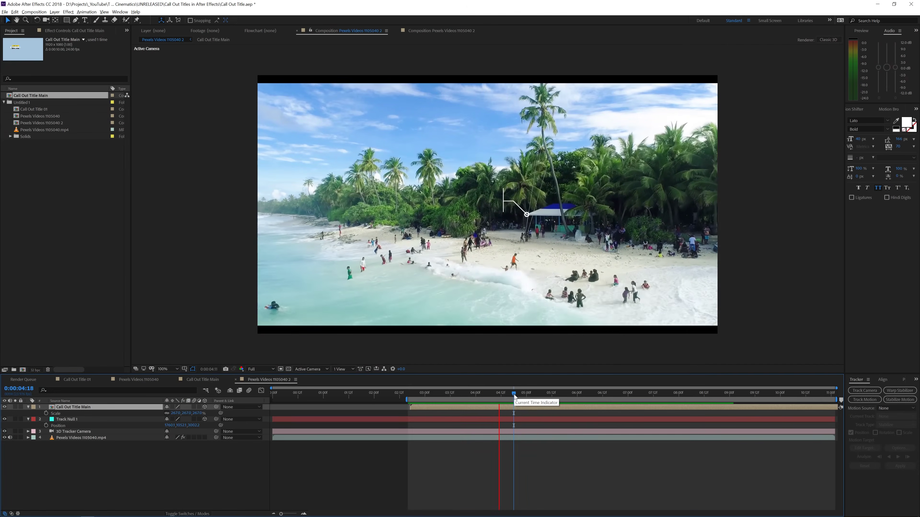